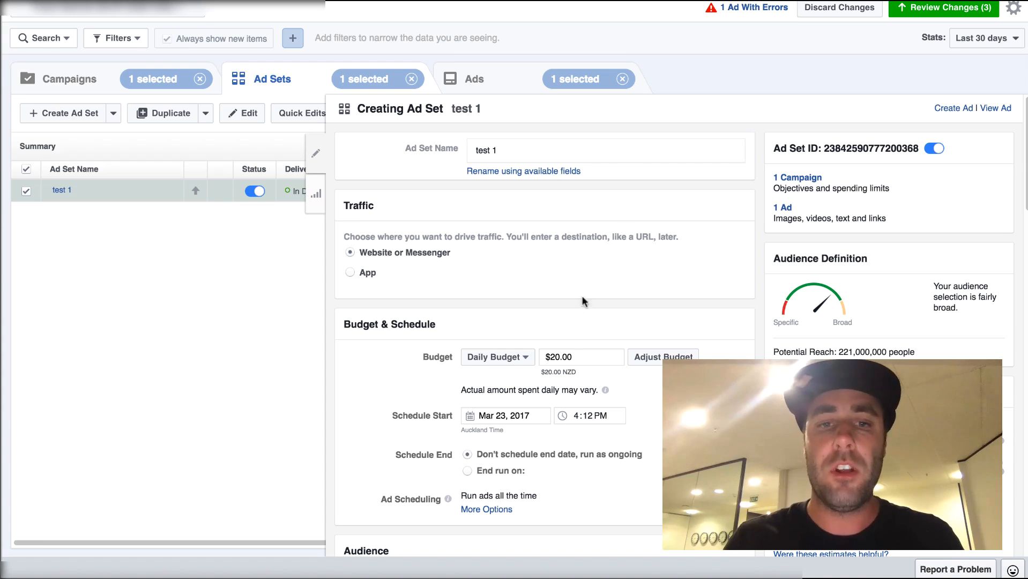
Step: Add the Construction and Extraction work industry from Demographics to the ad set's included detailed targeting
{"action": "scroll", "coordinate": [576, 316], "scroll_direction": "down", "scroll_amount": 5}
{"action": "scroll", "coordinate": [579, 329], "scroll_direction": "down", "scroll_amount": 3}
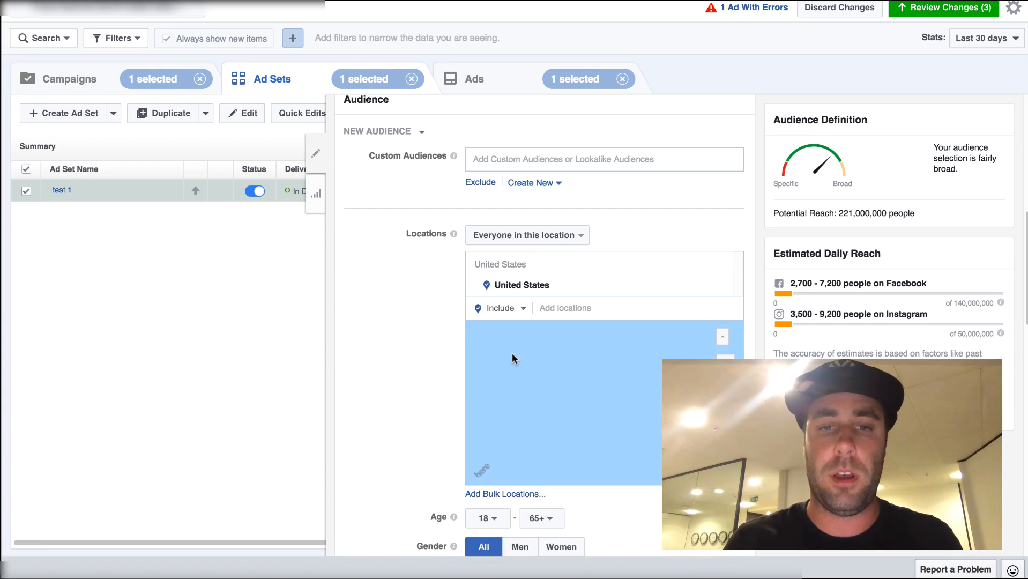
{"action": "scroll", "coordinate": [434, 335], "scroll_direction": "down", "scroll_amount": 5}
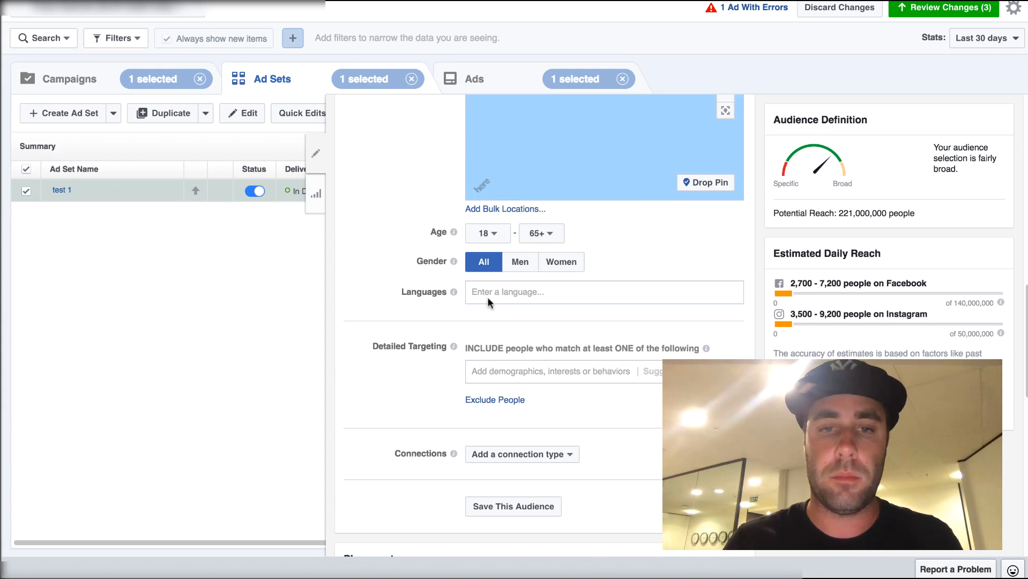
{"action": "left_click", "coordinate": [487, 366]}
{"action": "left_click", "coordinate": [473, 394]}
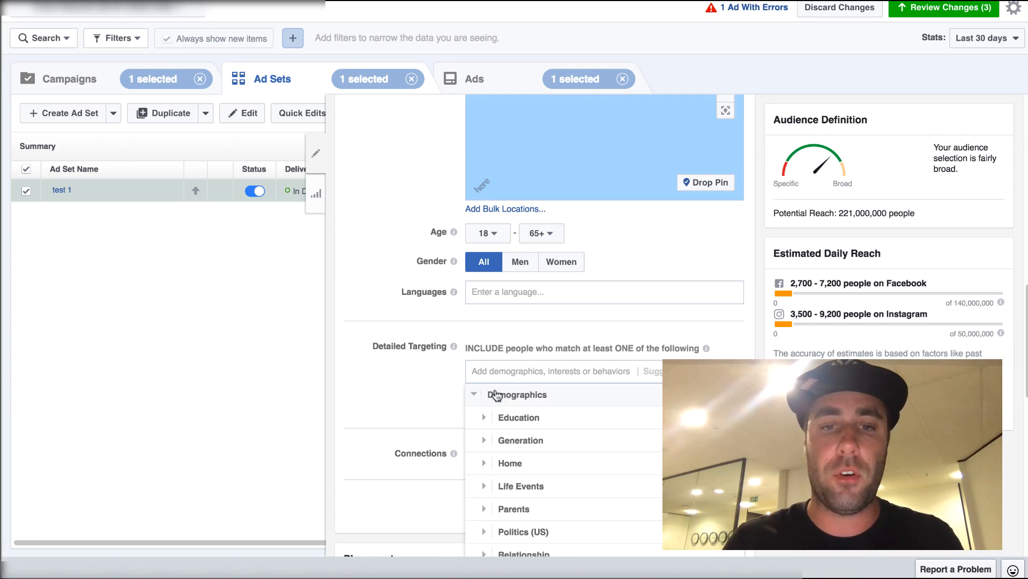
{"action": "scroll", "coordinate": [514, 406], "scroll_direction": "down", "scroll_amount": 2}
{"action": "left_click", "coordinate": [483, 496]}
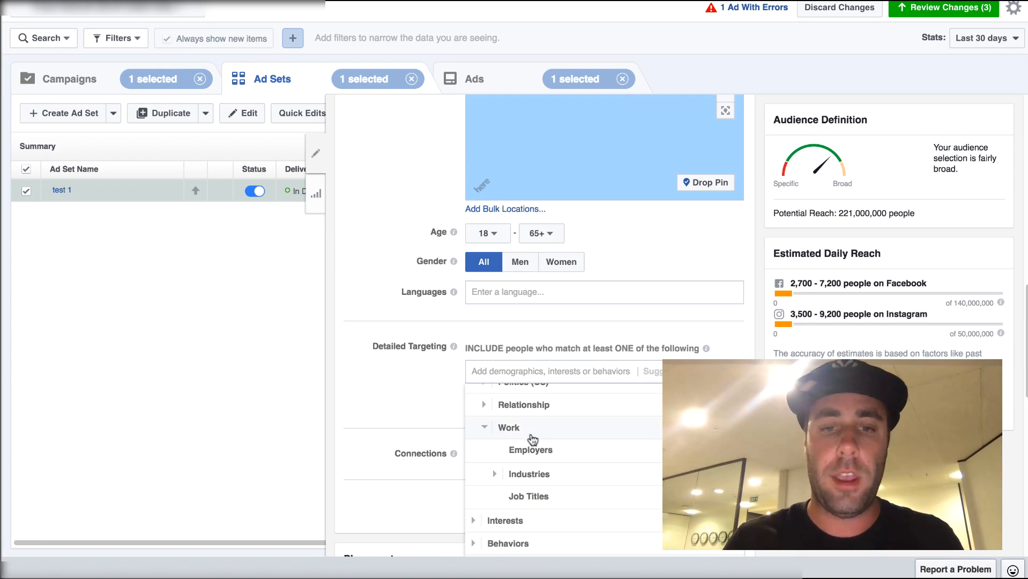
{"action": "left_click", "coordinate": [495, 475]}
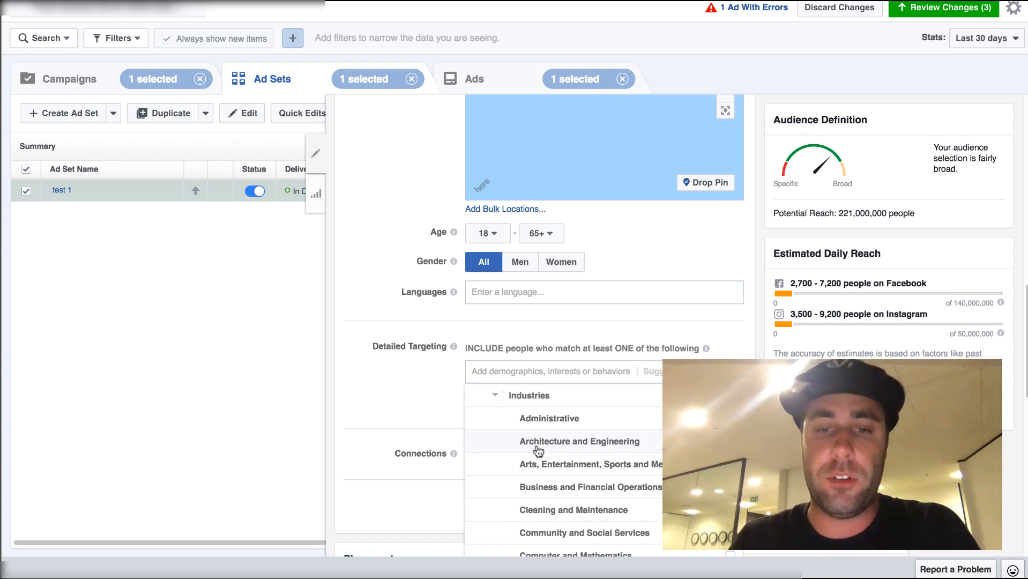
{"action": "scroll", "coordinate": [551, 487], "scroll_direction": "down", "scroll_amount": 3}
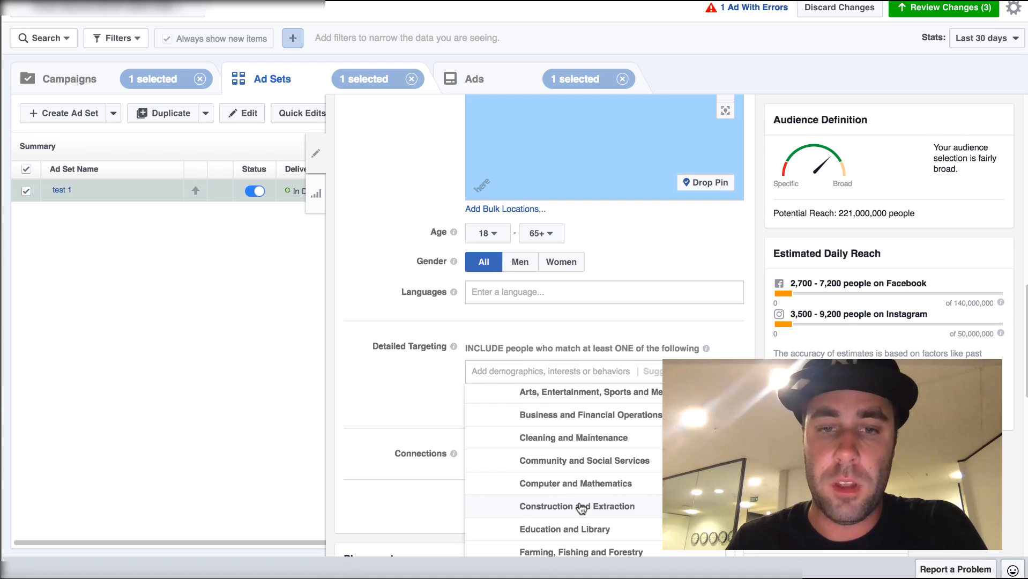
{"action": "left_click", "coordinate": [565, 506]}
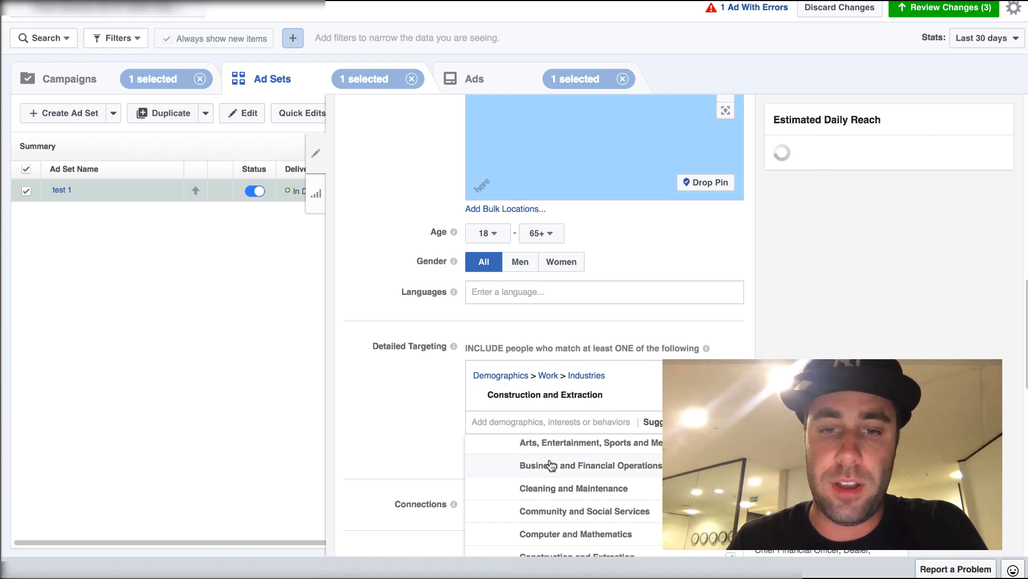
Step: Examine the other work industries available for detailed targeting and open the job titles search
{"action": "scroll", "coordinate": [549, 465], "scroll_direction": "down", "scroll_amount": 2}
{"action": "scroll", "coordinate": [584, 516], "scroll_direction": "down", "scroll_amount": 4}
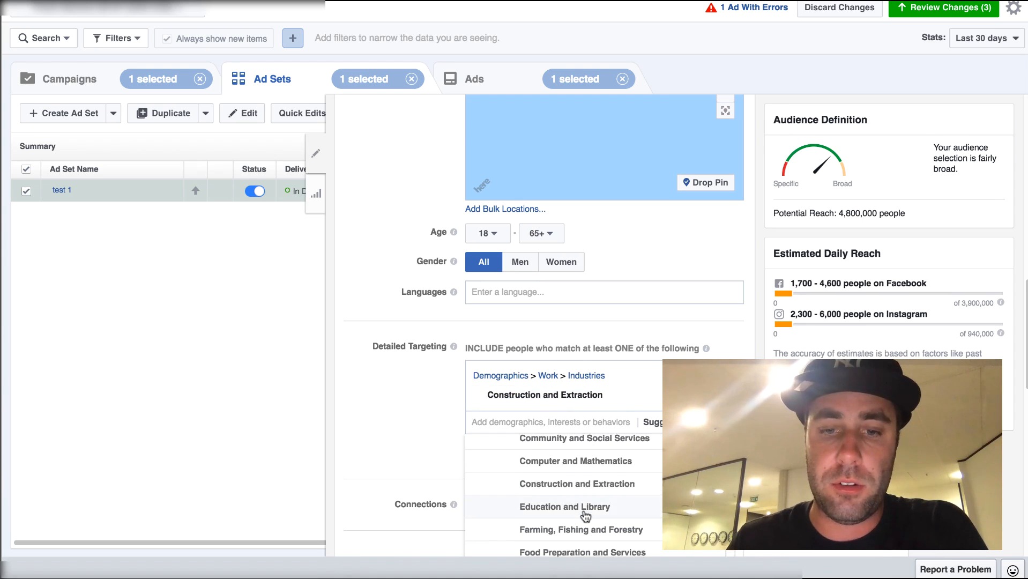
{"action": "scroll", "coordinate": [585, 516], "scroll_direction": "down", "scroll_amount": 5}
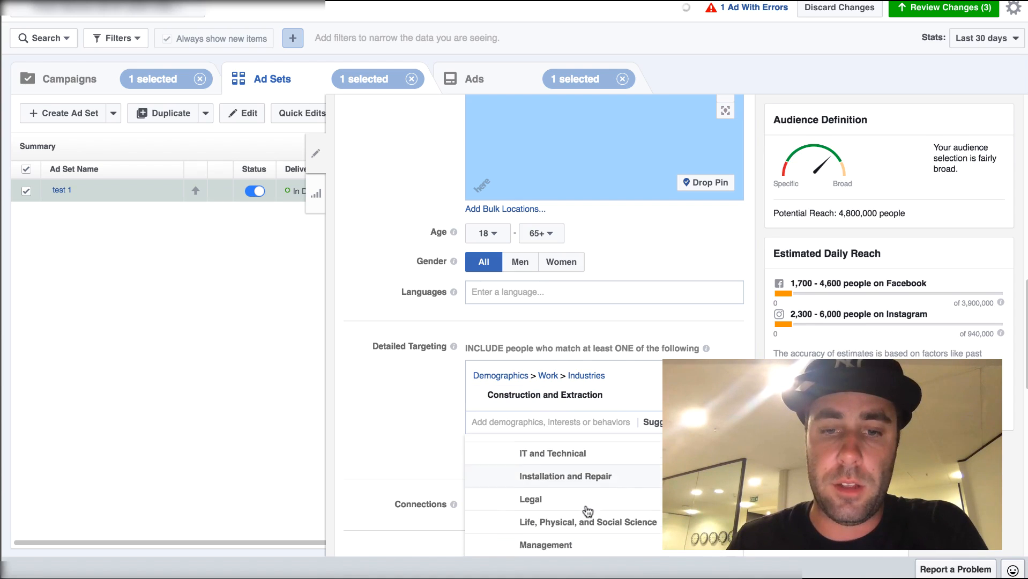
{"action": "scroll", "coordinate": [587, 511], "scroll_direction": "down", "scroll_amount": 2}
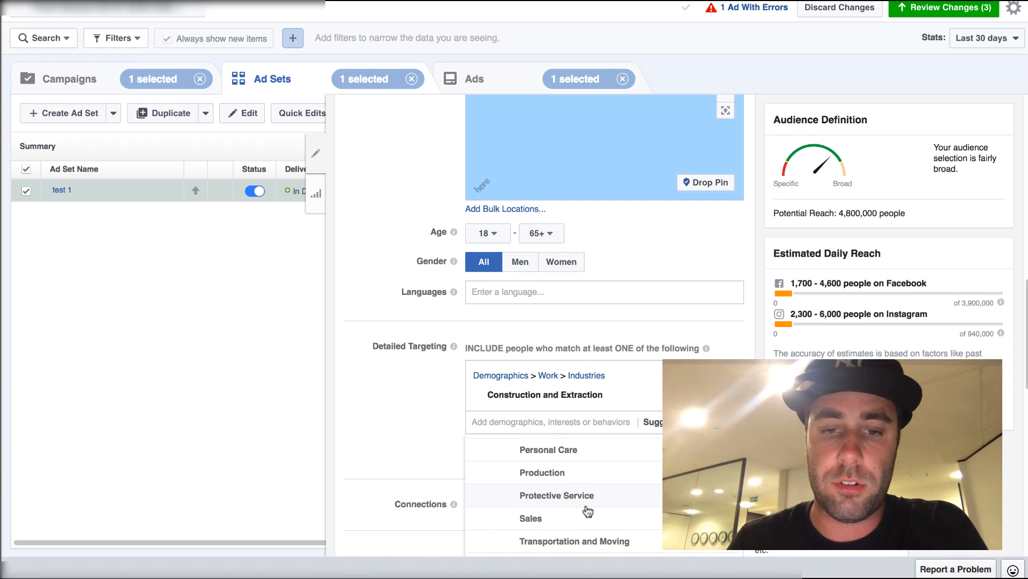
{"action": "scroll", "coordinate": [591, 506], "scroll_direction": "down", "scroll_amount": 2}
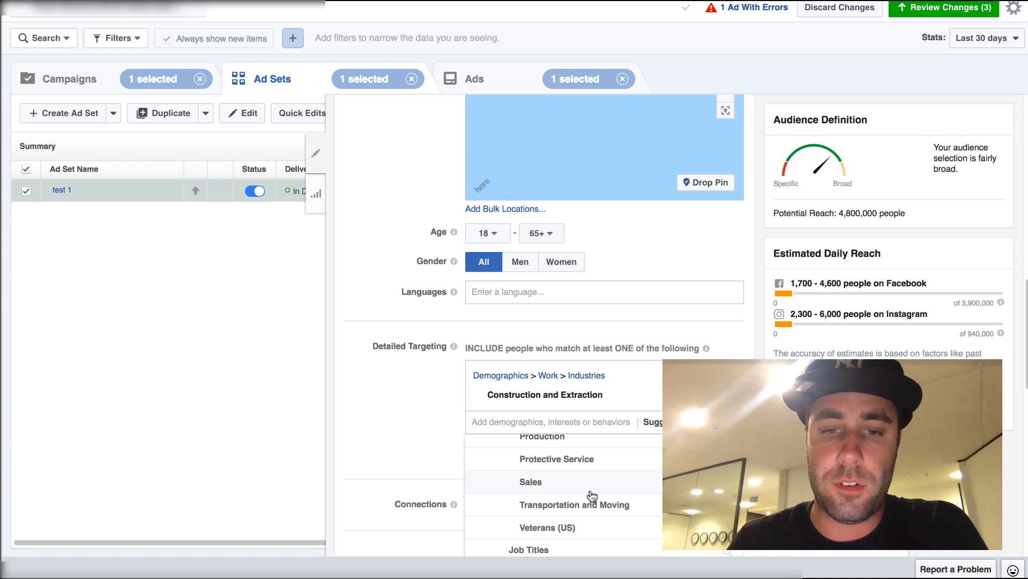
{"action": "scroll", "coordinate": [594, 520], "scroll_direction": "down", "scroll_amount": 1}
{"action": "scroll", "coordinate": [594, 520], "scroll_direction": "up", "scroll_amount": 5}
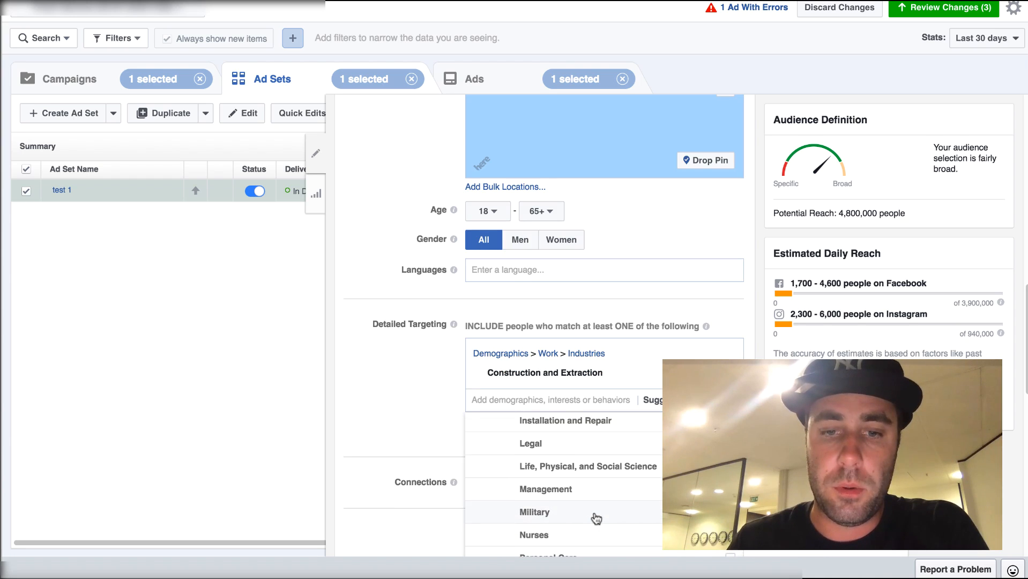
{"action": "scroll", "coordinate": [596, 517], "scroll_direction": "up", "scroll_amount": 3}
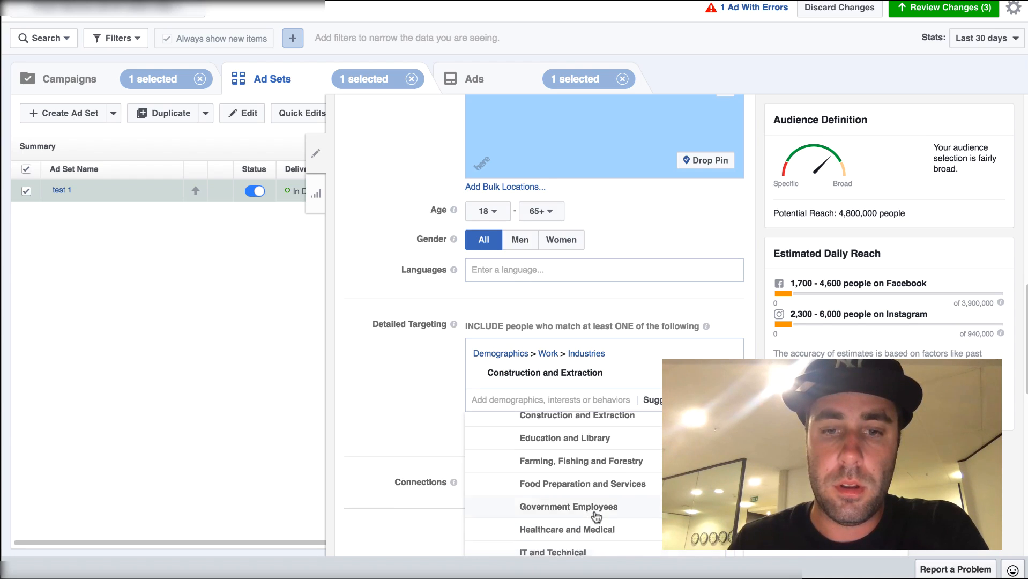
{"action": "scroll", "coordinate": [592, 507], "scroll_direction": "up", "scroll_amount": 3}
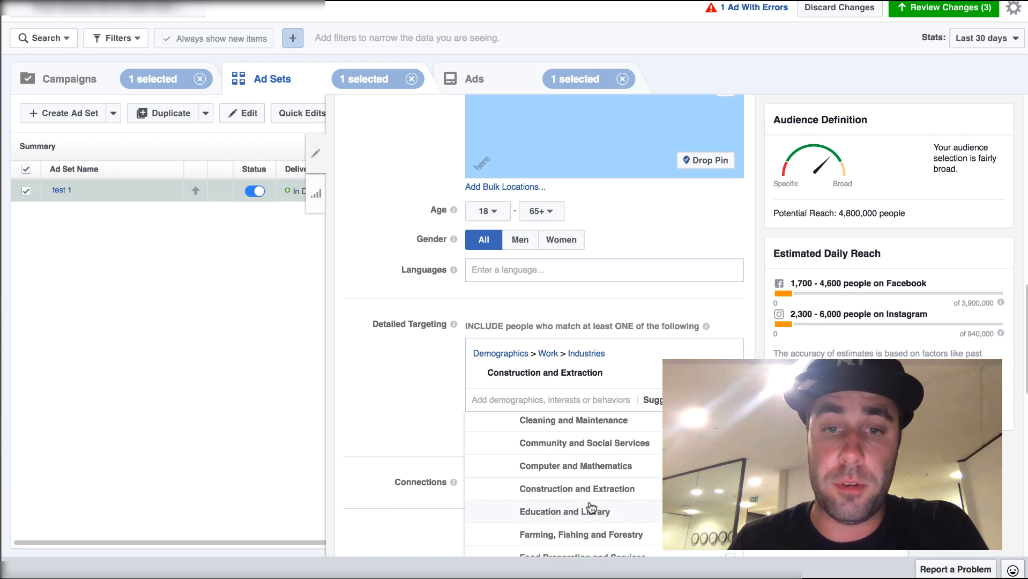
{"action": "scroll", "coordinate": [590, 506], "scroll_direction": "down", "scroll_amount": 10}
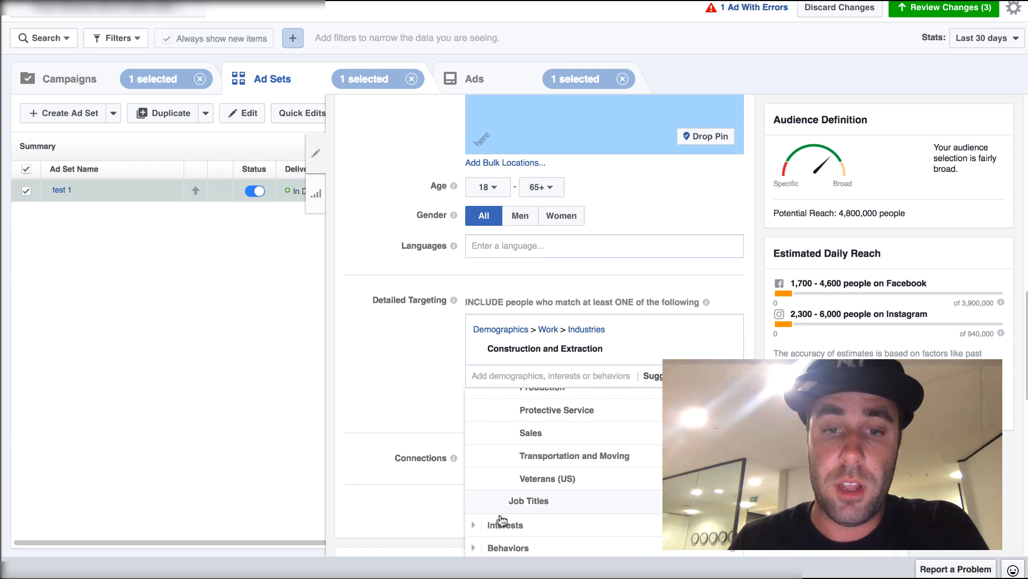
{"action": "left_click", "coordinate": [542, 502]}
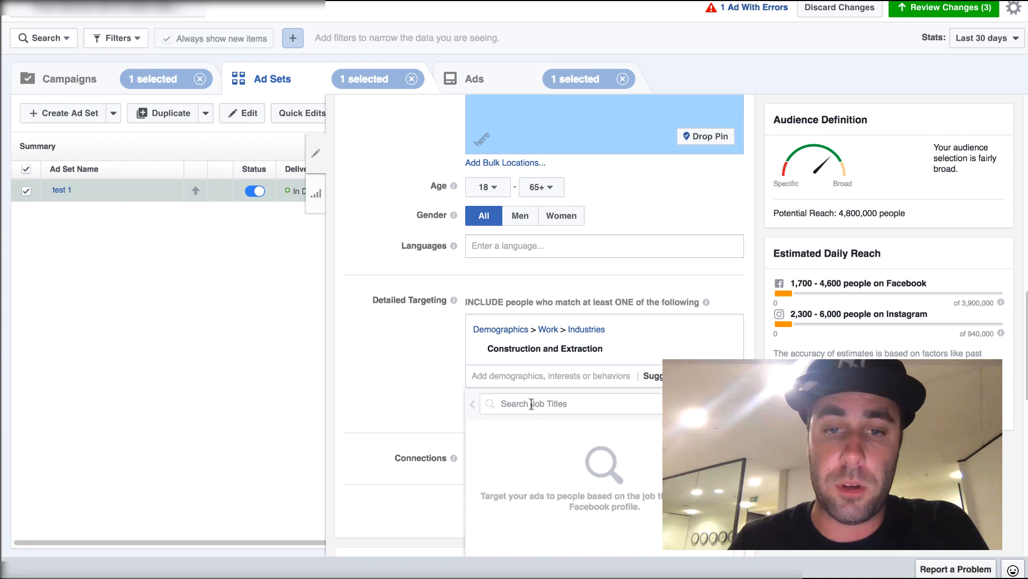
Step: Add the suggested Installation and Repair industry to the included detailed targeting
{"action": "left_click", "coordinate": [503, 365]}
{"action": "left_click", "coordinate": [504, 373]}
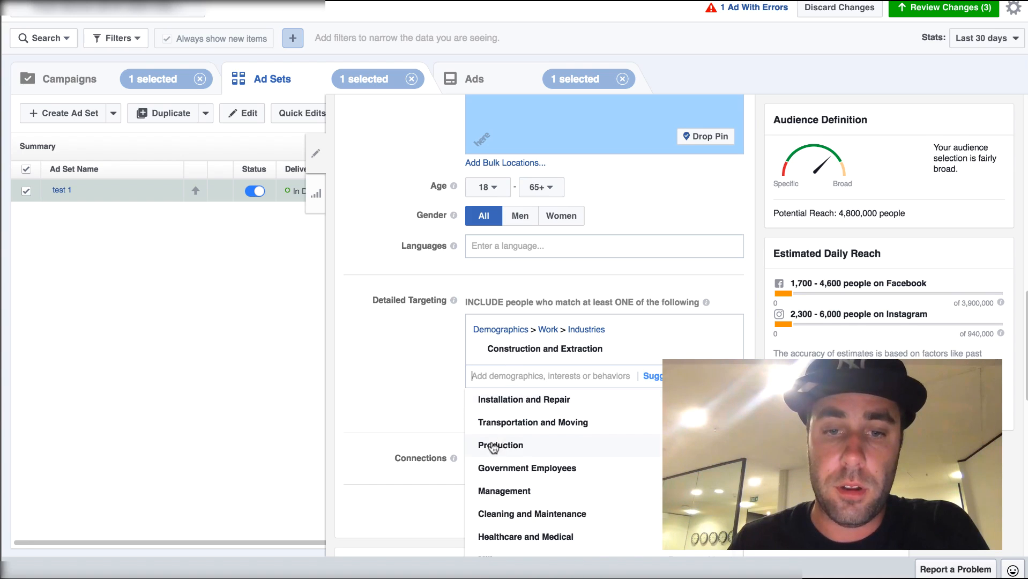
{"action": "scroll", "coordinate": [490, 442], "scroll_direction": "down", "scroll_amount": 1}
{"action": "scroll", "coordinate": [493, 442], "scroll_direction": "up", "scroll_amount": 4}
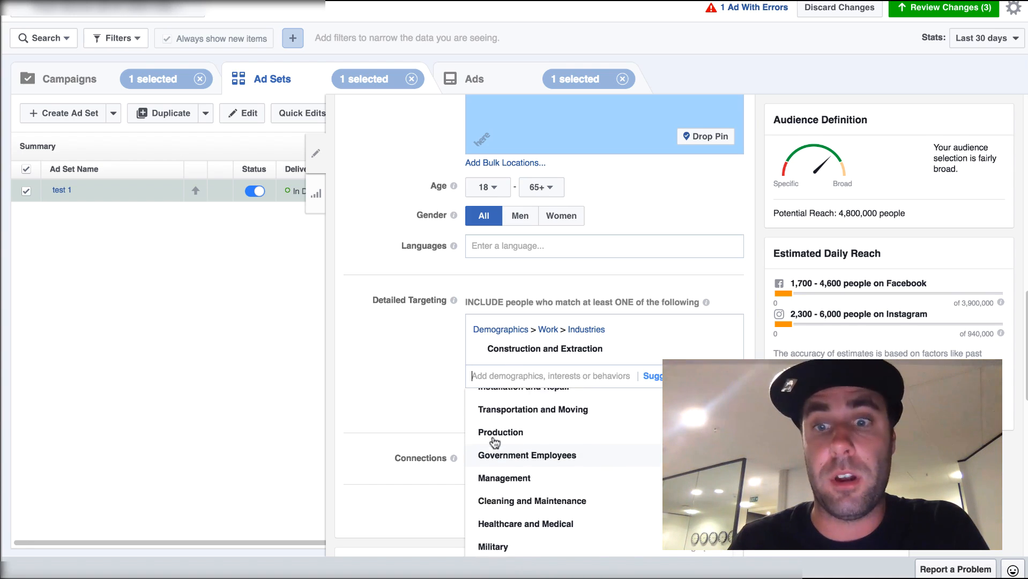
{"action": "scroll", "coordinate": [524, 516], "scroll_direction": "down", "scroll_amount": 2}
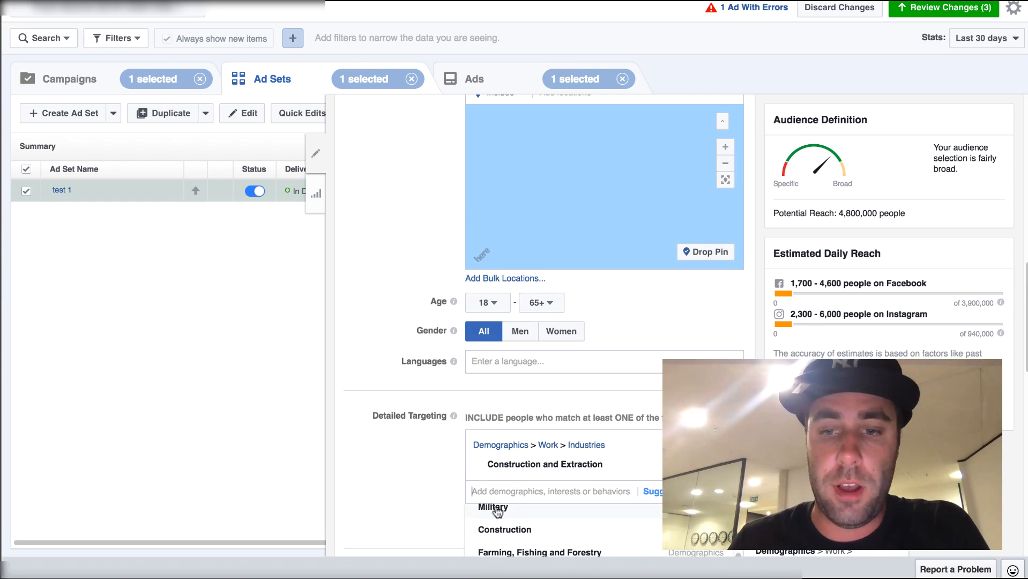
{"action": "scroll", "coordinate": [435, 491], "scroll_direction": "down", "scroll_amount": 3}
{"action": "scroll", "coordinate": [523, 480], "scroll_direction": "up", "scroll_amount": 2}
{"action": "scroll", "coordinate": [531, 380], "scroll_direction": "up", "scroll_amount": 1}
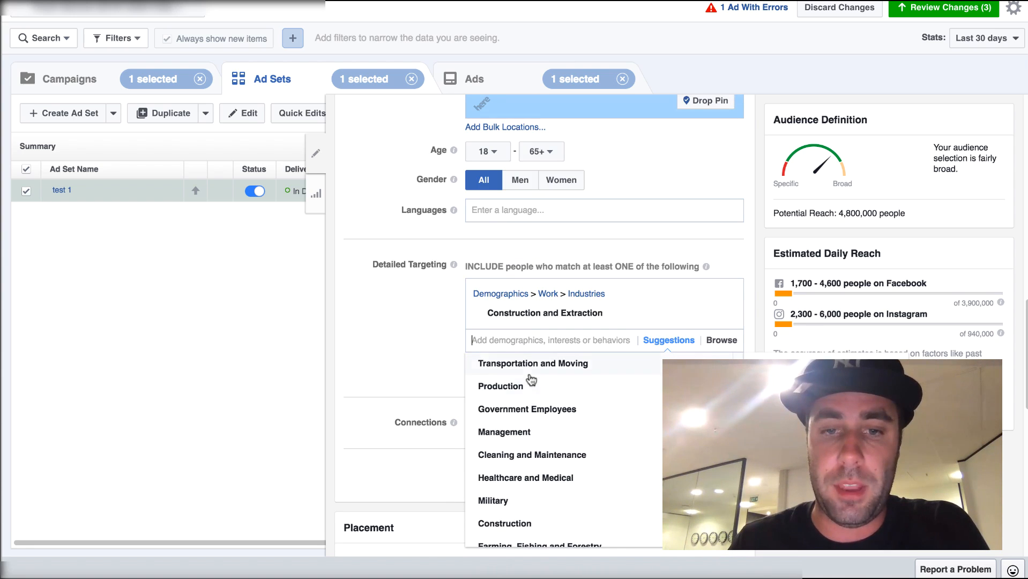
{"action": "scroll", "coordinate": [532, 375], "scroll_direction": "up", "scroll_amount": 1}
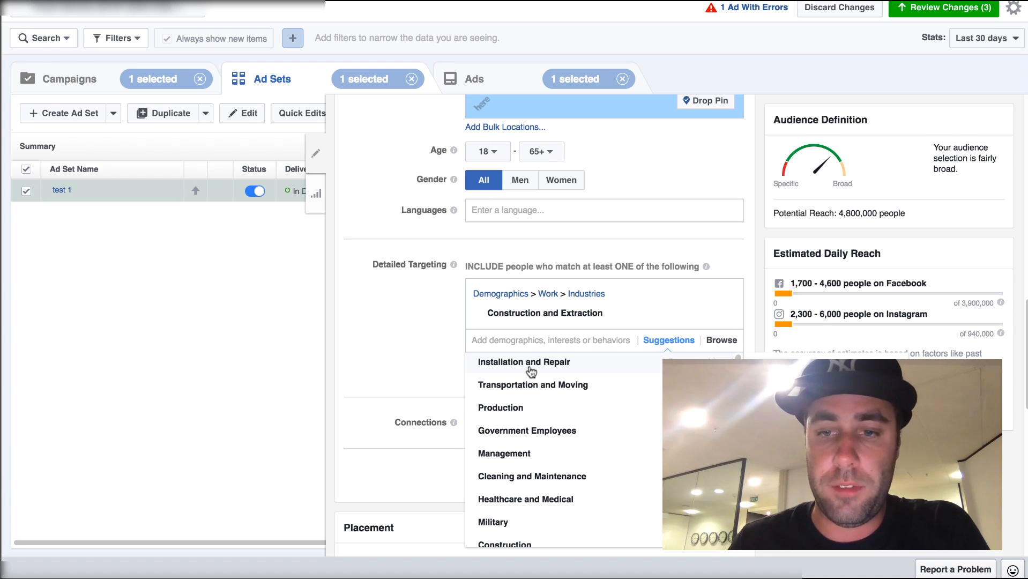
{"action": "left_click", "coordinate": [529, 364]}
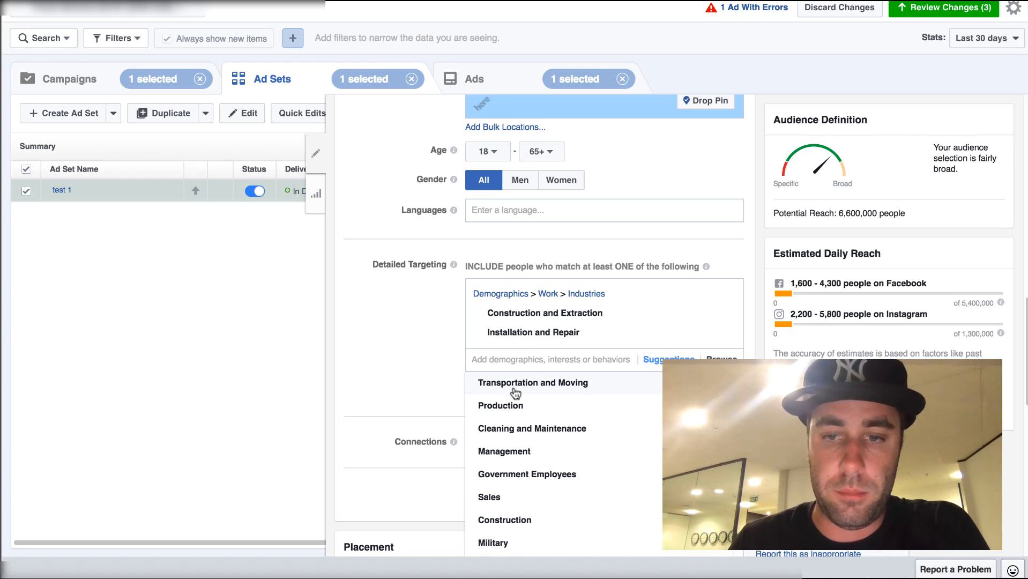
Step: Add the suggested Construction interest to the included detailed targeting and close the suggestions
{"action": "scroll", "coordinate": [530, 476], "scroll_direction": "down", "scroll_amount": 1}
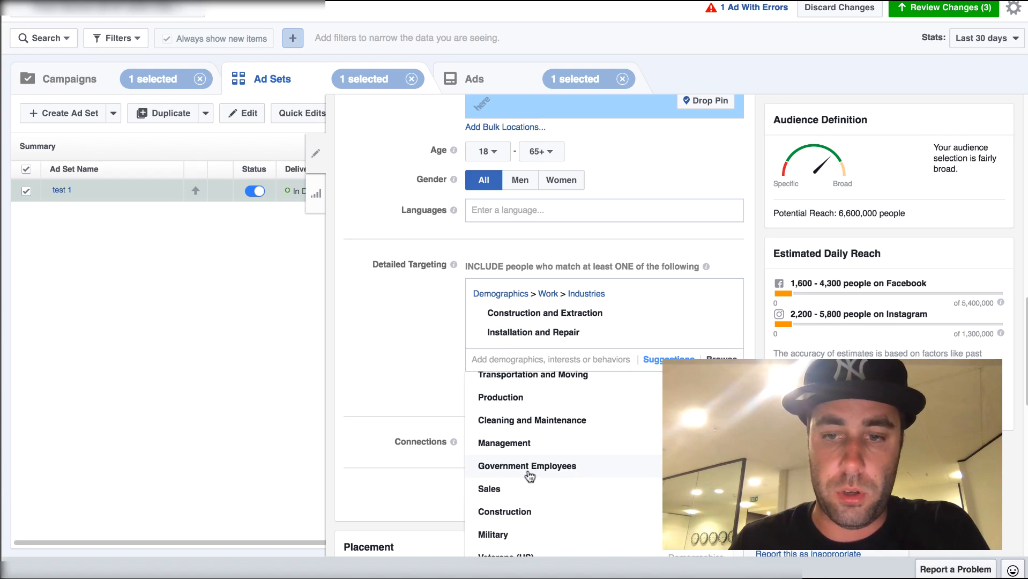
{"action": "scroll", "coordinate": [529, 474], "scroll_direction": "down", "scroll_amount": 3}
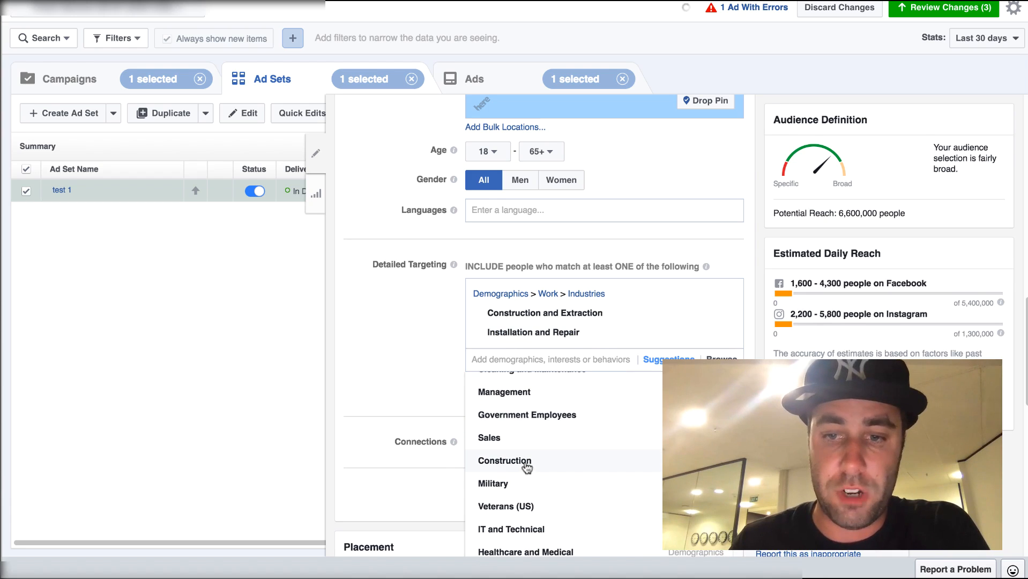
{"action": "left_click", "coordinate": [527, 468]}
{"action": "left_click", "coordinate": [449, 352]}
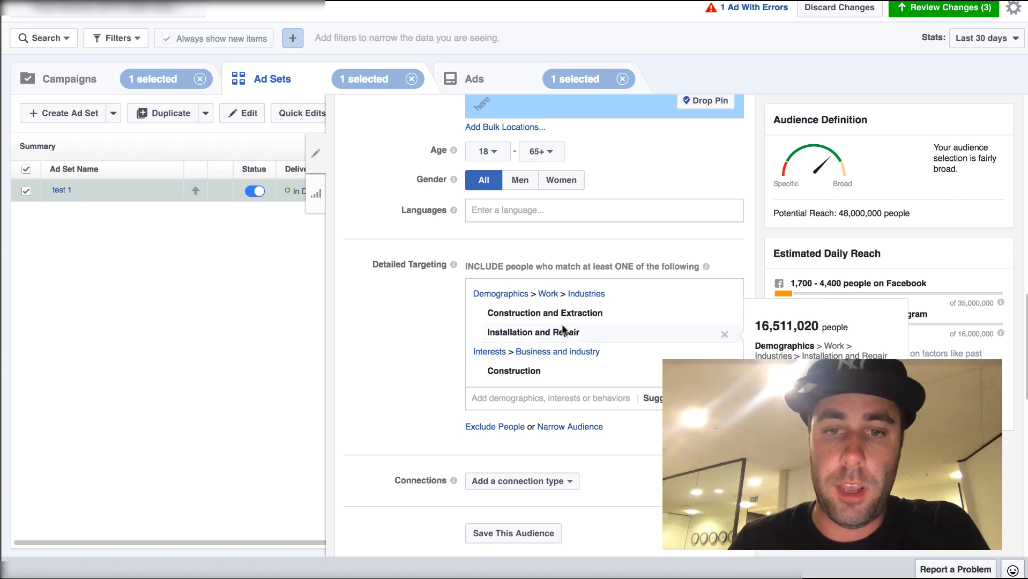
Step: Narrow the audience with a condition that people must also match the additional interest Concrete
{"action": "mouse_move", "coordinate": [513, 313]}
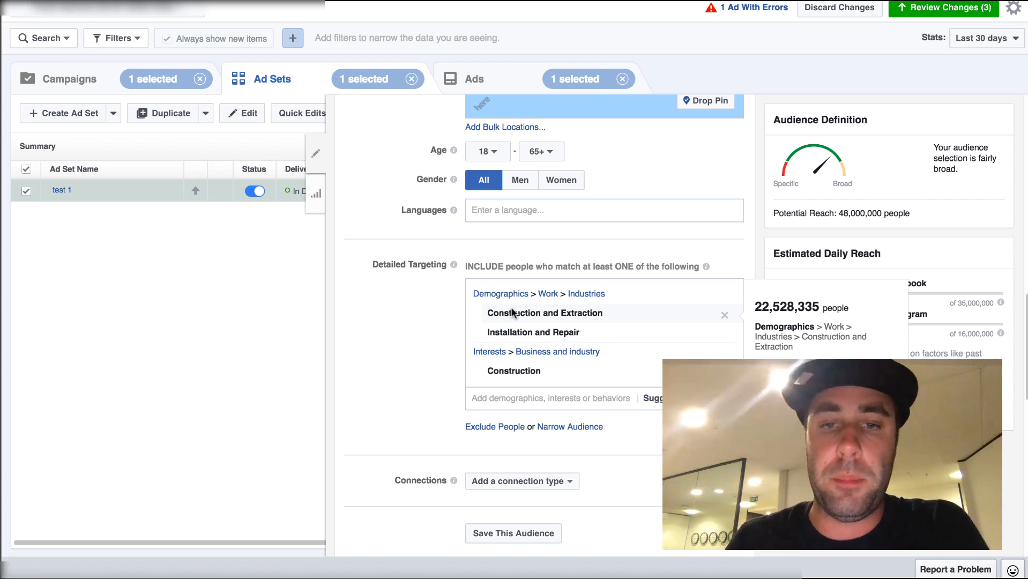
{"action": "mouse_move", "coordinate": [502, 337]}
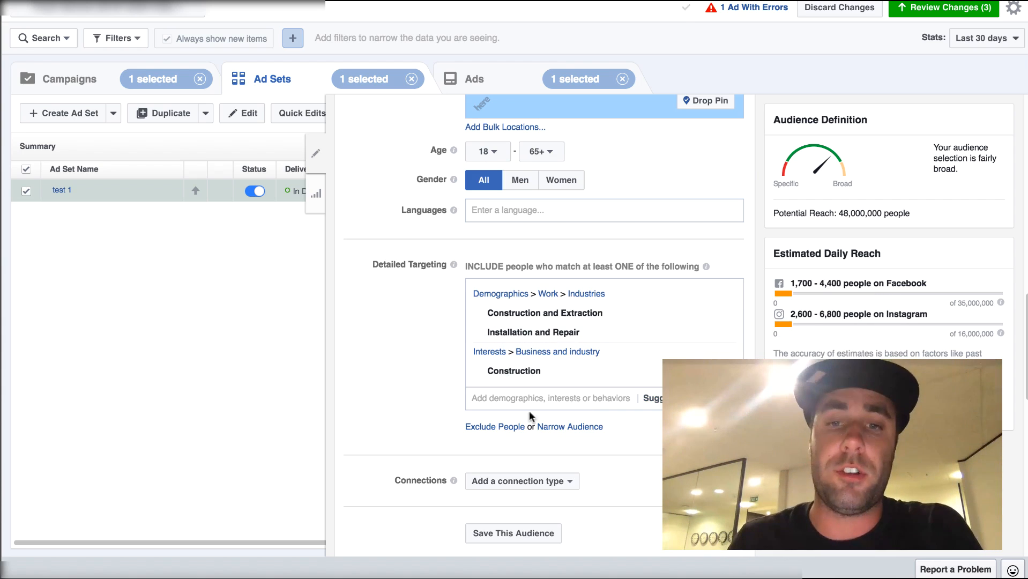
{"action": "left_click", "coordinate": [570, 427]}
{"action": "left_click", "coordinate": [512, 450]}
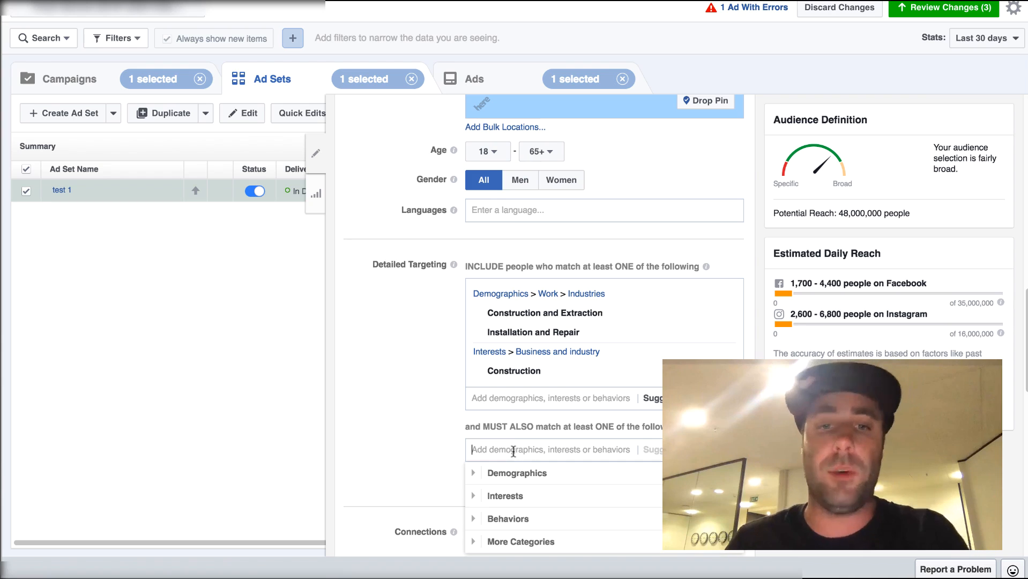
{"action": "type", "text": "cond"}
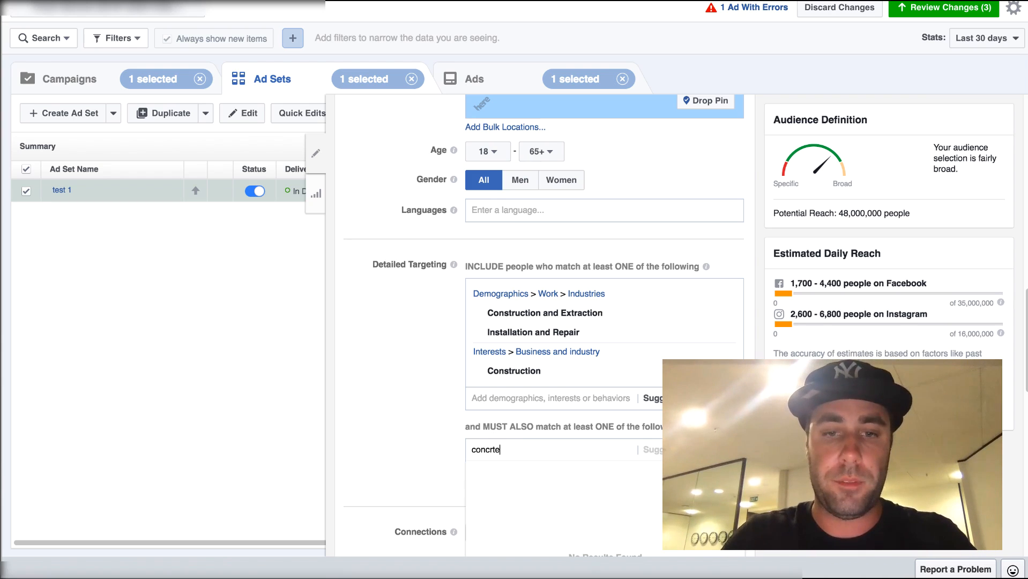
{"action": "type", "text": "concr"}
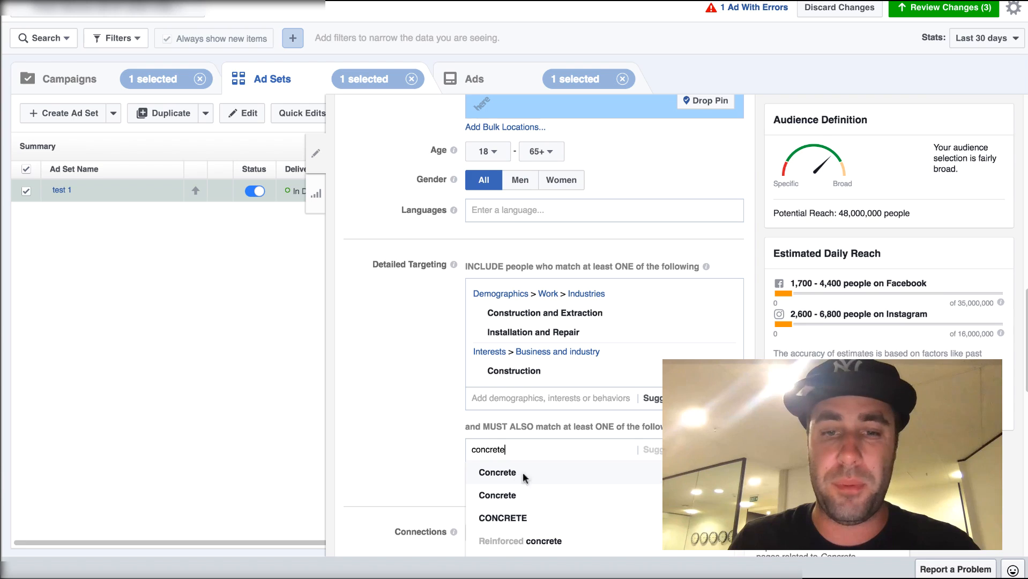
{"action": "left_click", "coordinate": [523, 474]}
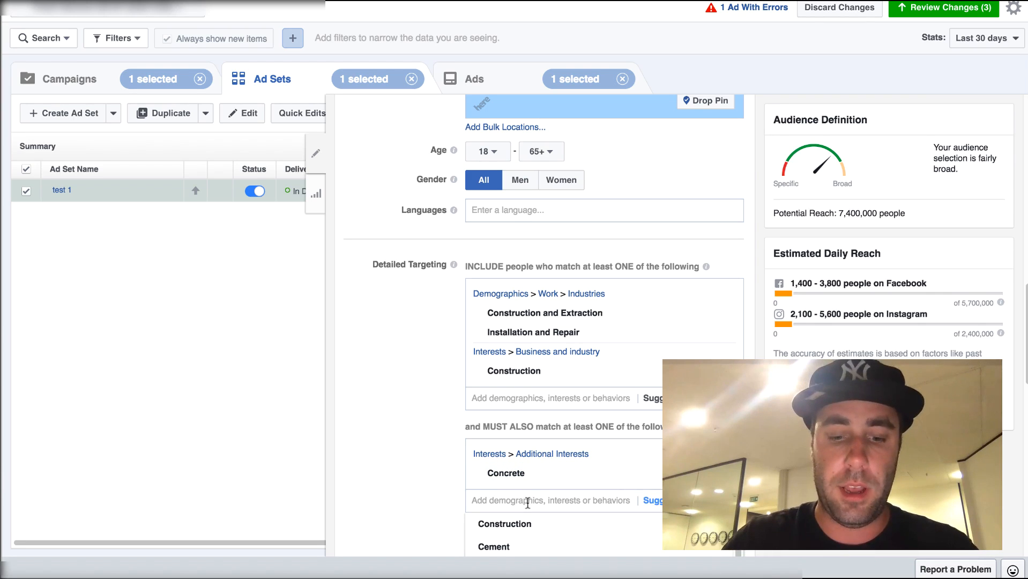
Step: Add the additional interest Plumber and the job title Electrician to the condition that people must also match
{"action": "type", "text": "plumbers"}
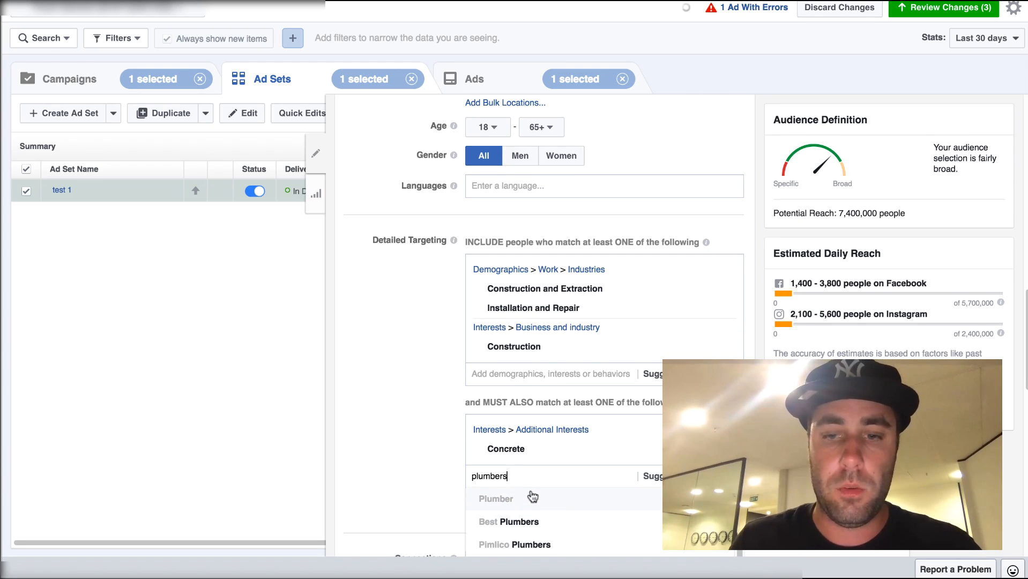
{"action": "left_click", "coordinate": [531, 498]}
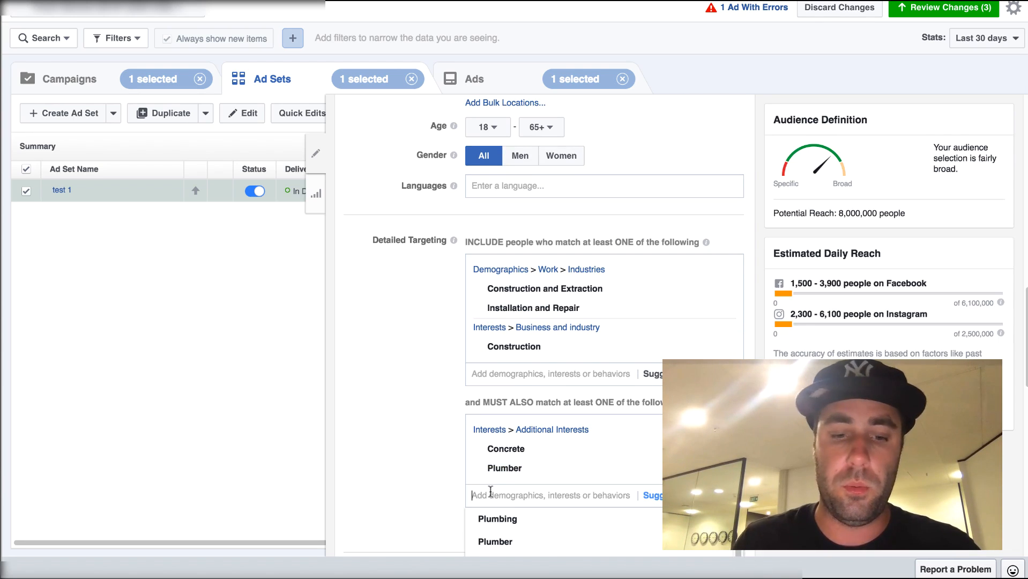
{"action": "type", "text": "elect"}
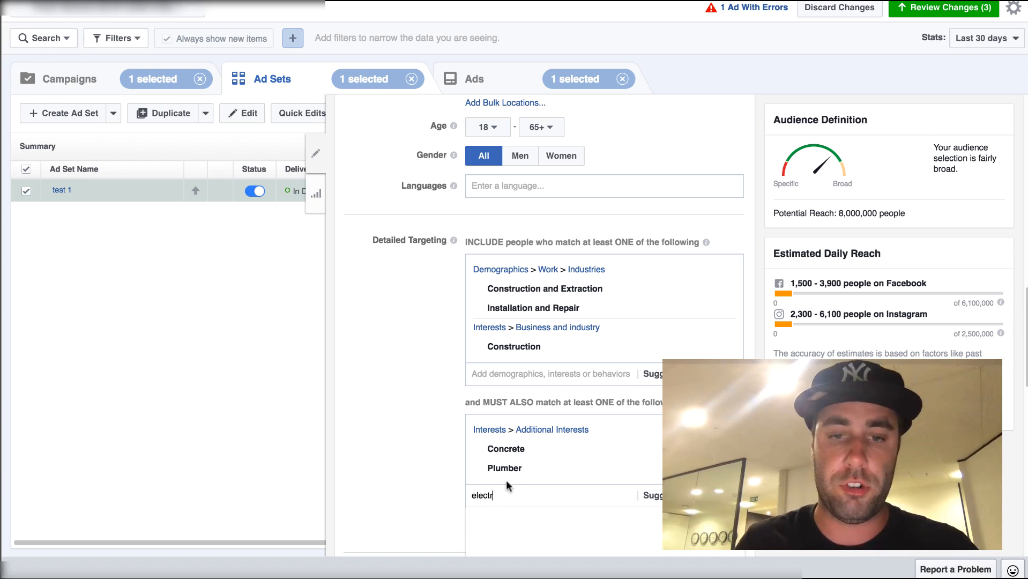
{"action": "type", "text": "r"}
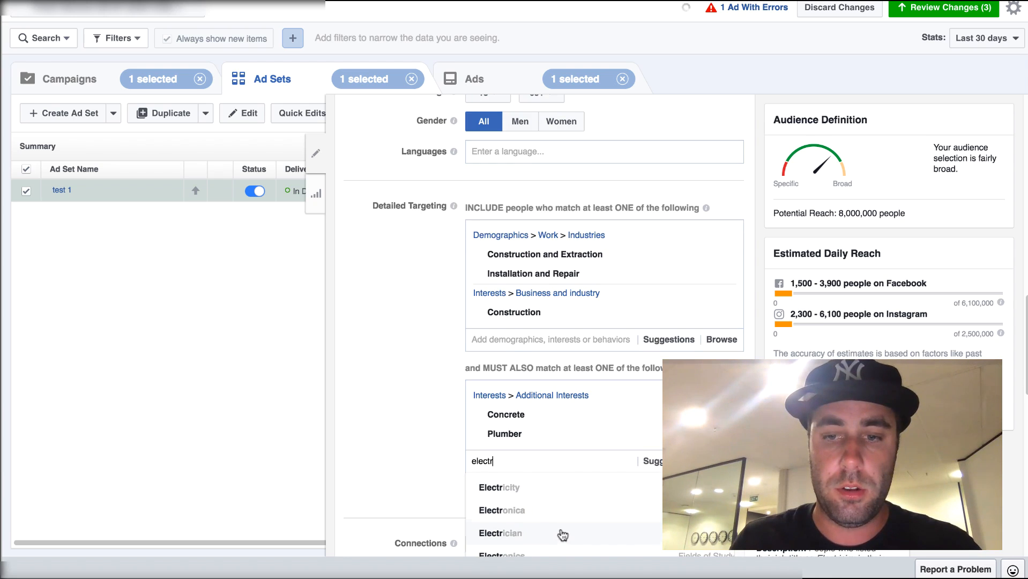
{"action": "scroll", "coordinate": [562, 535], "scroll_direction": "down", "scroll_amount": 1}
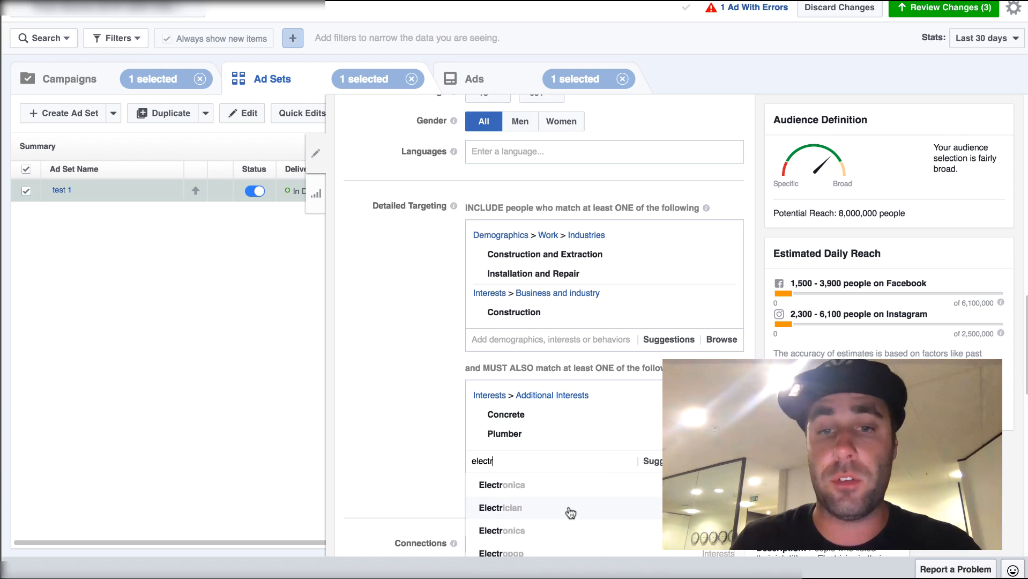
{"action": "left_click", "coordinate": [570, 513]}
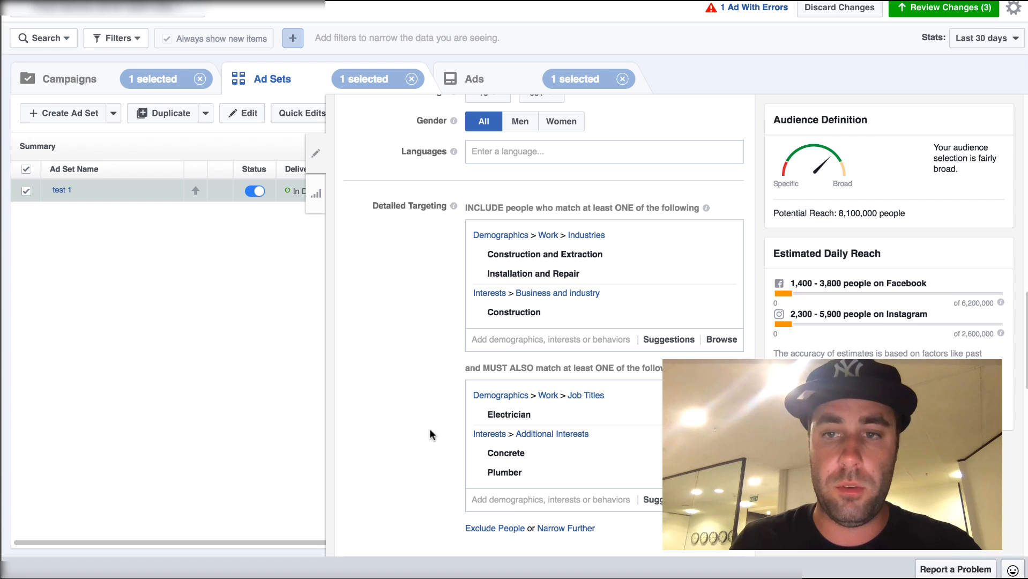
Step: Look through the suggestions for the narrowing condition and add the job title Carpentry
{"action": "left_click", "coordinate": [479, 498]}
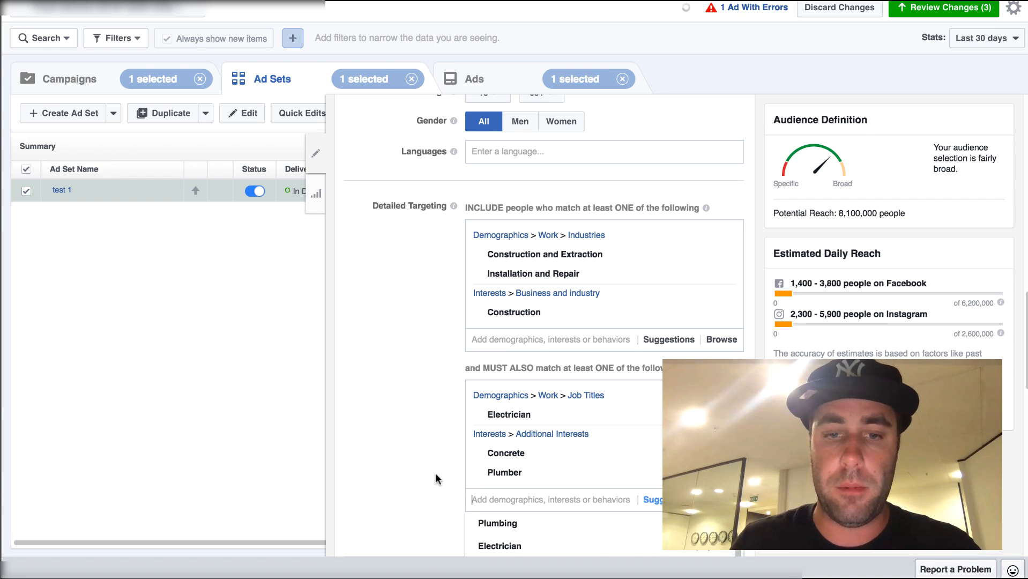
{"action": "scroll", "coordinate": [435, 473], "scroll_direction": "down", "scroll_amount": 1}
{"action": "scroll", "coordinate": [435, 468], "scroll_direction": "down", "scroll_amount": 1}
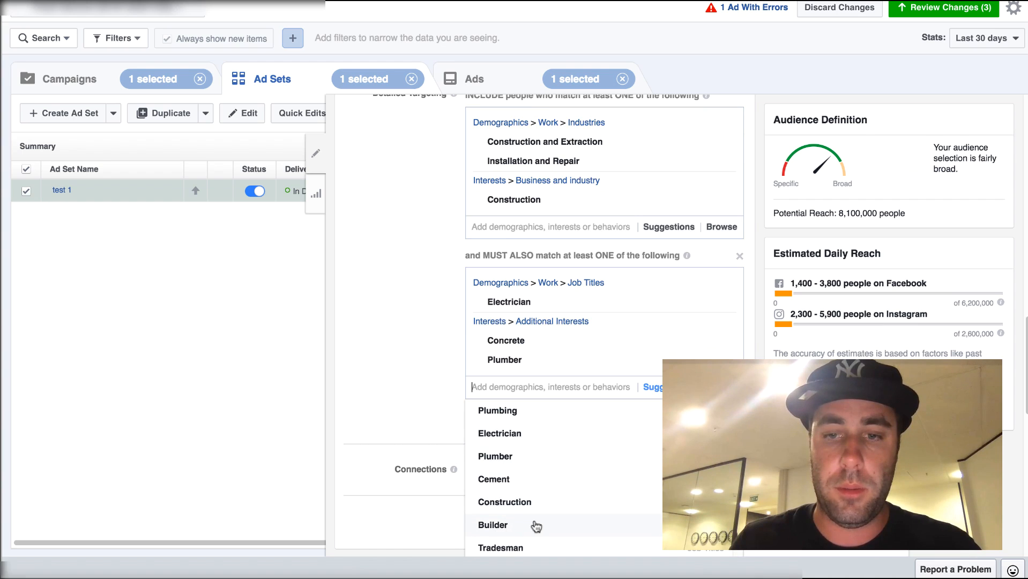
{"action": "scroll", "coordinate": [533, 525], "scroll_direction": "down", "scroll_amount": 1}
{"action": "scroll", "coordinate": [543, 542], "scroll_direction": "down", "scroll_amount": 2}
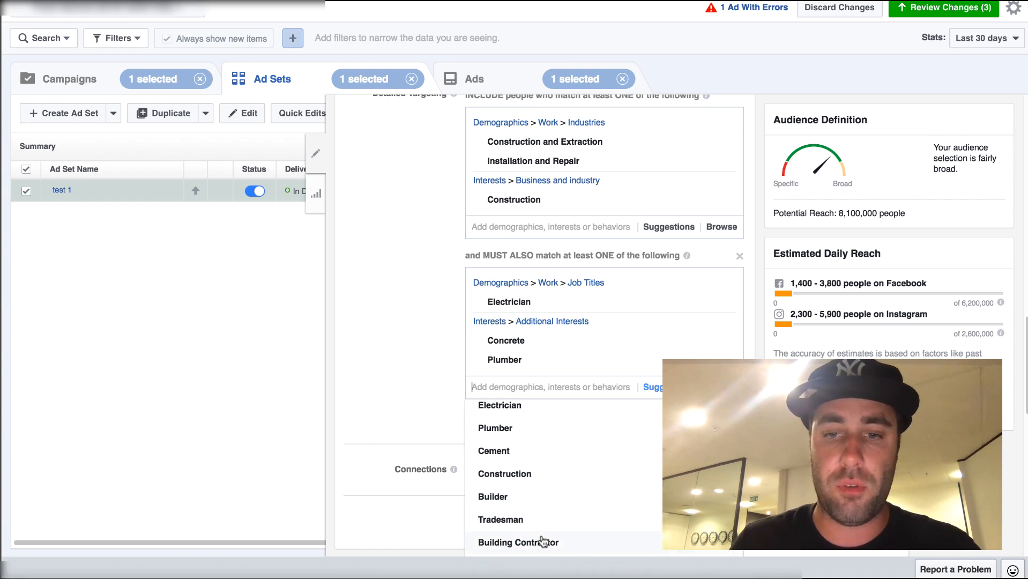
{"action": "scroll", "coordinate": [543, 526], "scroll_direction": "up", "scroll_amount": 1}
{"action": "scroll", "coordinate": [539, 528], "scroll_direction": "down", "scroll_amount": 5}
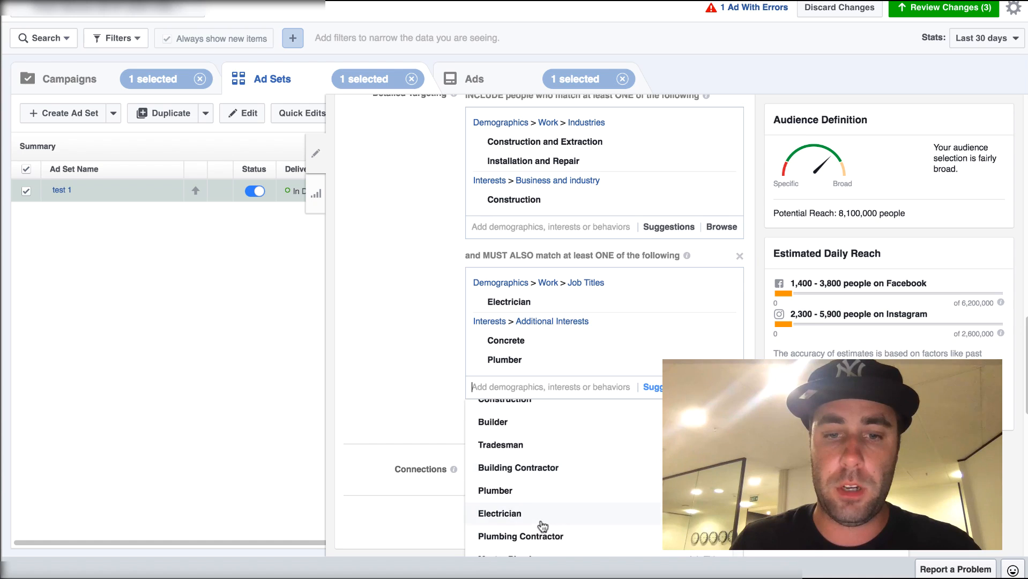
{"action": "scroll", "coordinate": [536, 509], "scroll_direction": "down", "scroll_amount": 3}
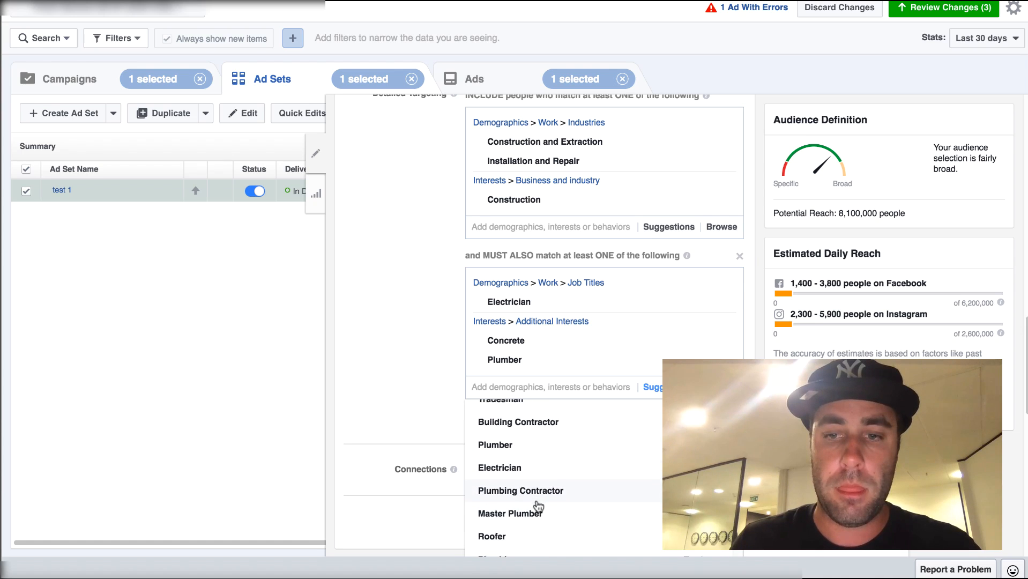
{"action": "scroll", "coordinate": [547, 524], "scroll_direction": "down", "scroll_amount": 1}
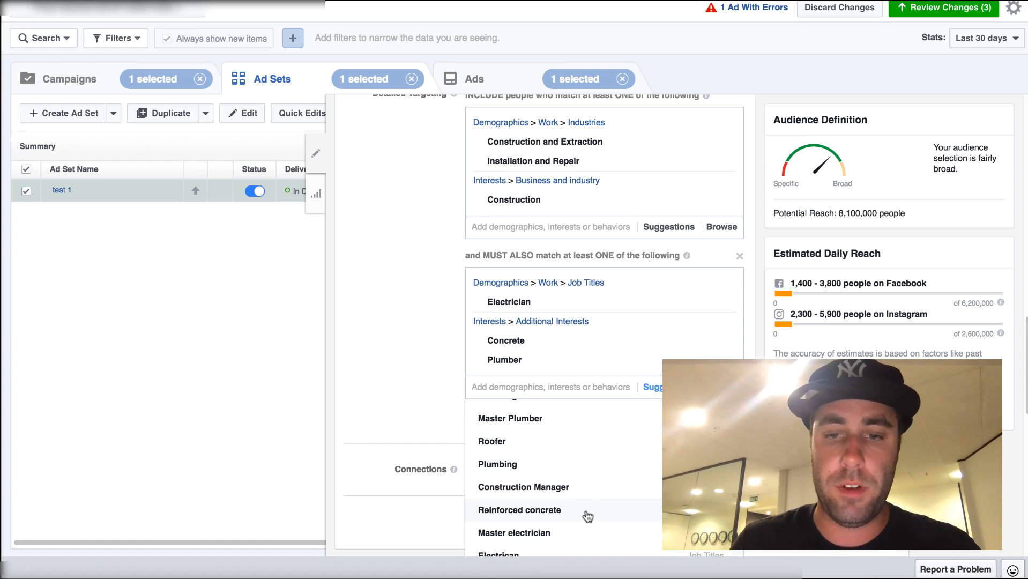
{"action": "scroll", "coordinate": [581, 519], "scroll_direction": "down", "scroll_amount": 1}
{"action": "scroll", "coordinate": [581, 518], "scroll_direction": "down", "scroll_amount": 2}
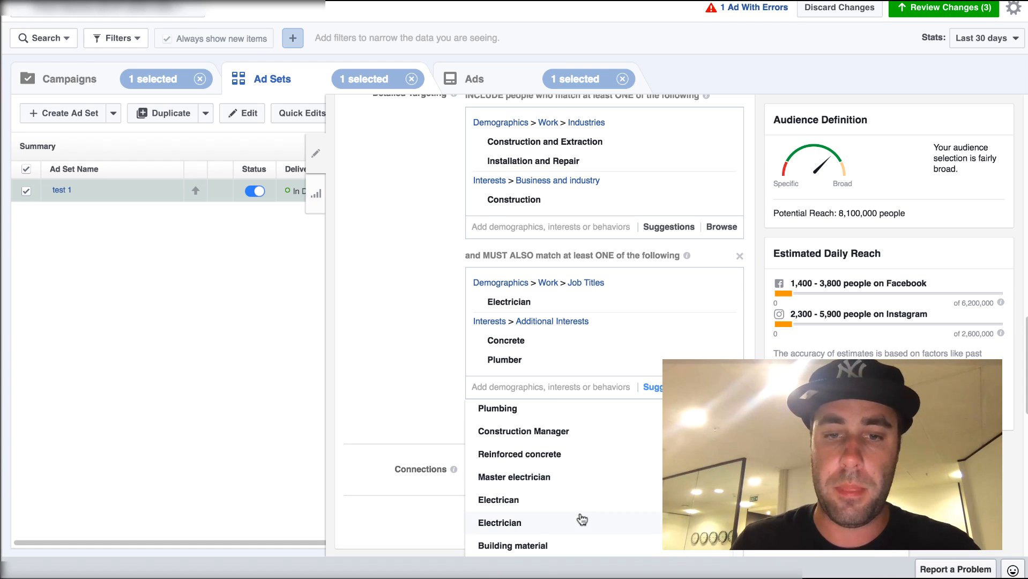
{"action": "scroll", "coordinate": [582, 519], "scroll_direction": "down", "scroll_amount": 1}
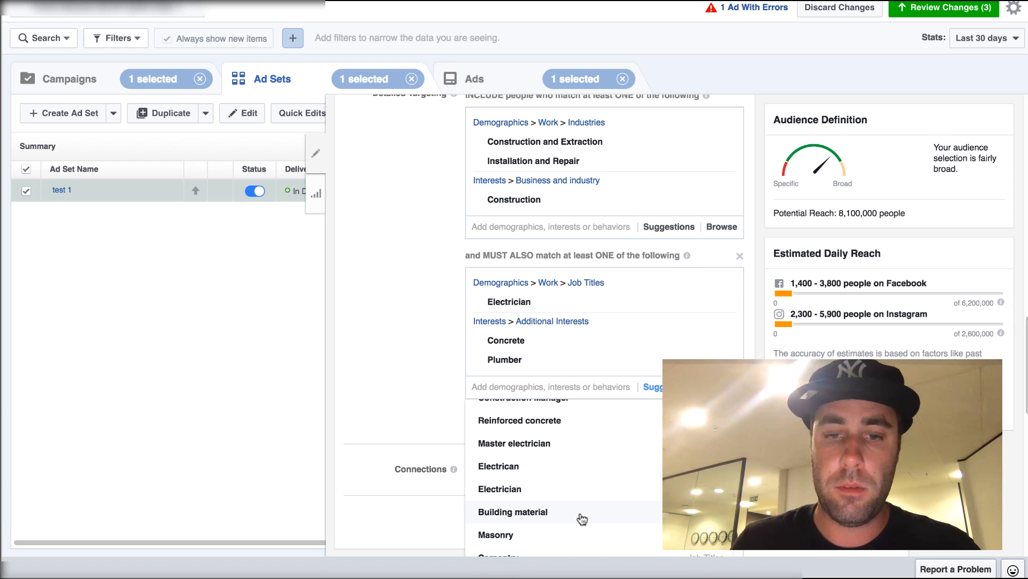
{"action": "scroll", "coordinate": [581, 518], "scroll_direction": "down", "scroll_amount": 1}
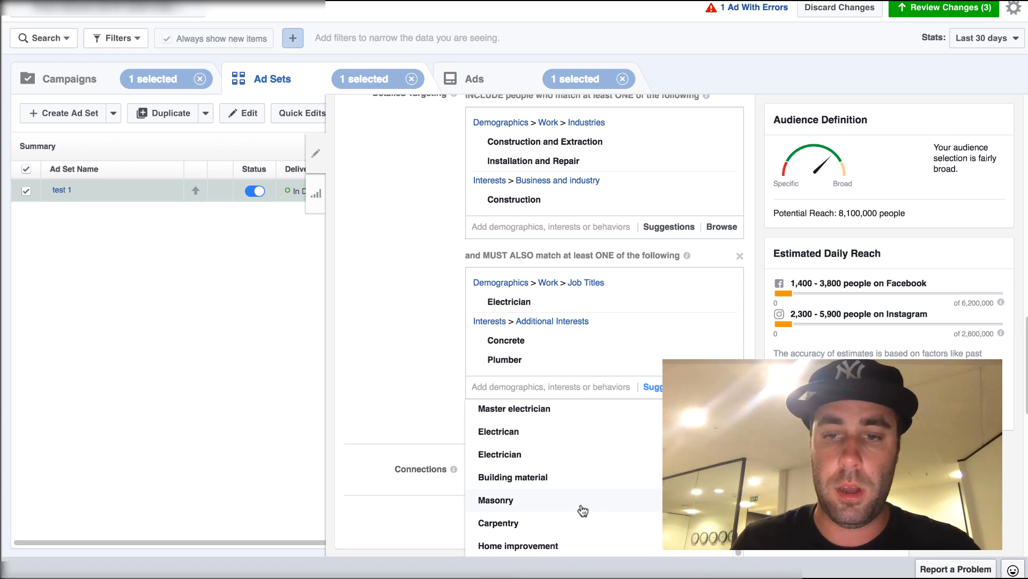
{"action": "scroll", "coordinate": [582, 510], "scroll_direction": "down", "scroll_amount": 1}
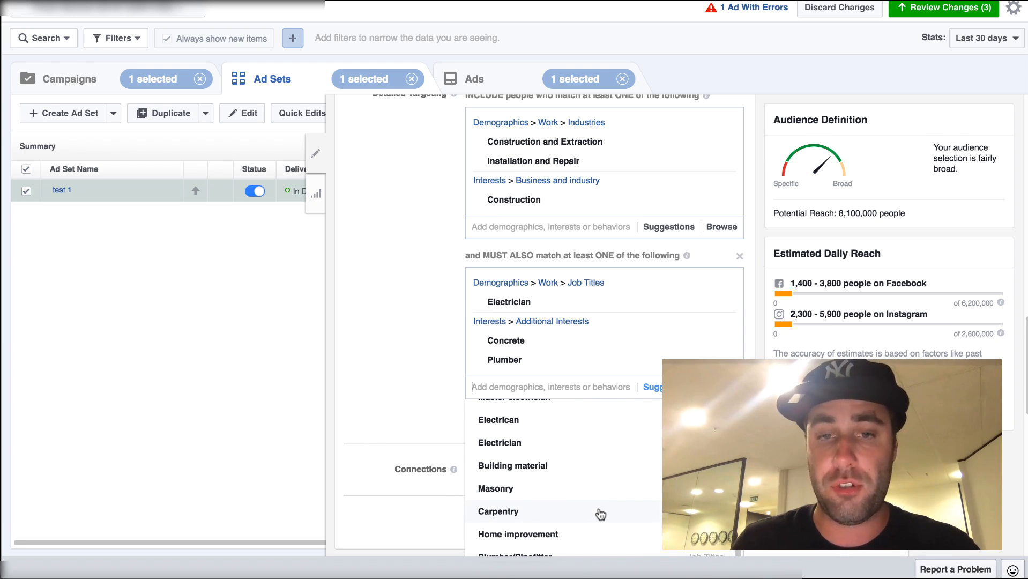
{"action": "left_click", "coordinate": [600, 513]}
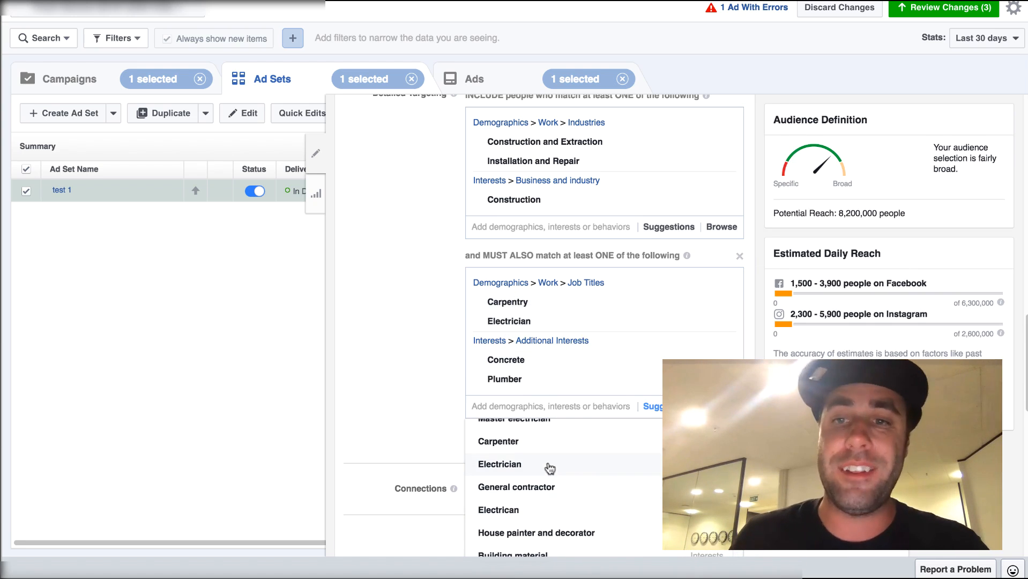
Step: Add the suggested job title Construction worker to the narrowing condition and close the suggestions
{"action": "scroll", "coordinate": [549, 468], "scroll_direction": "down", "scroll_amount": 3}
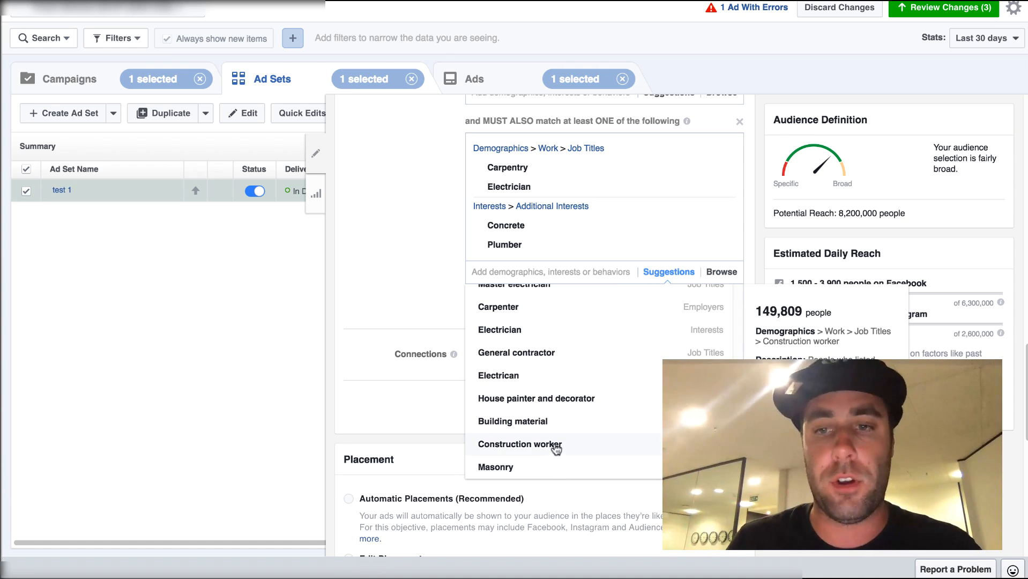
{"action": "left_click", "coordinate": [579, 446]}
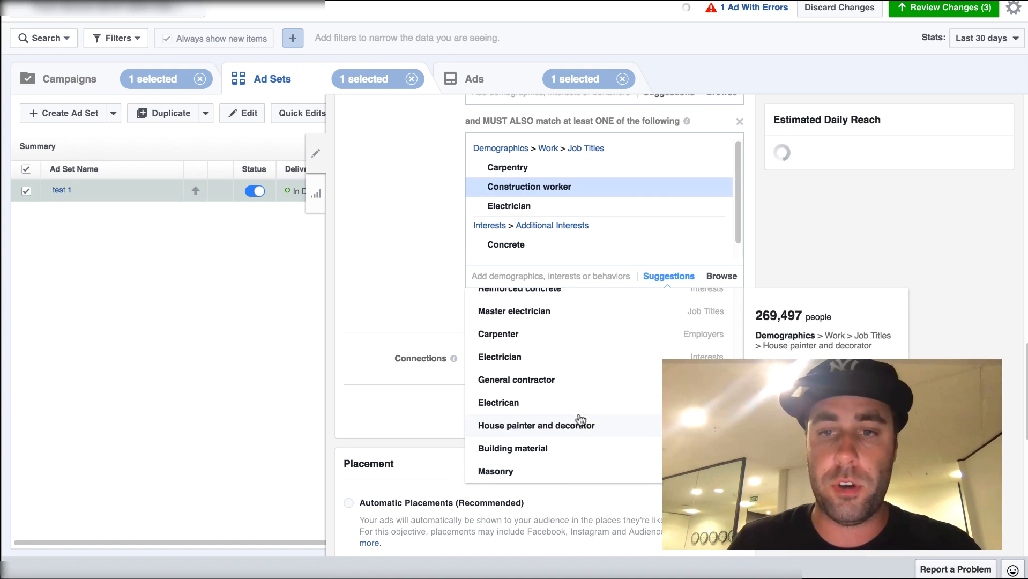
{"action": "left_click", "coordinate": [398, 254]}
{"action": "mouse_move", "coordinate": [498, 205]}
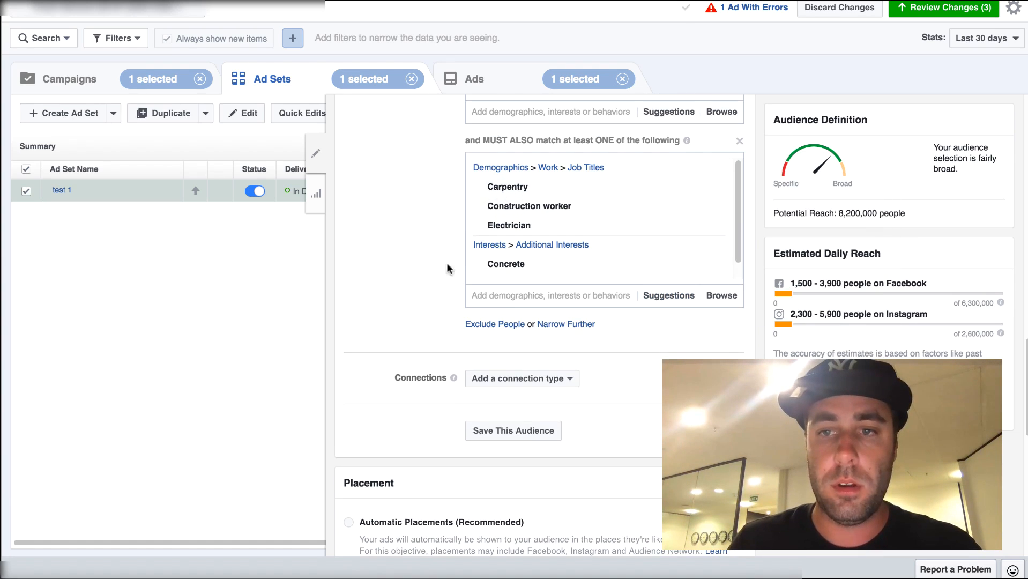
Step: Narrow the audience further with a second must-also-match condition containing the additional interest iPhone 6
{"action": "scroll", "coordinate": [412, 263], "scroll_direction": "up", "scroll_amount": 2}
{"action": "scroll", "coordinate": [460, 412], "scroll_direction": "up", "scroll_amount": 1}
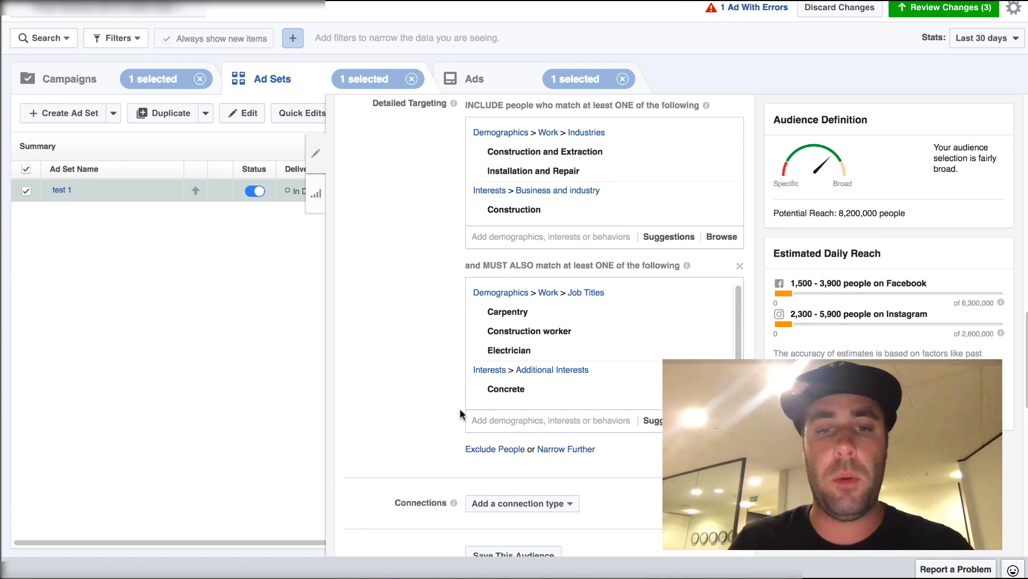
{"action": "left_click", "coordinate": [563, 450]}
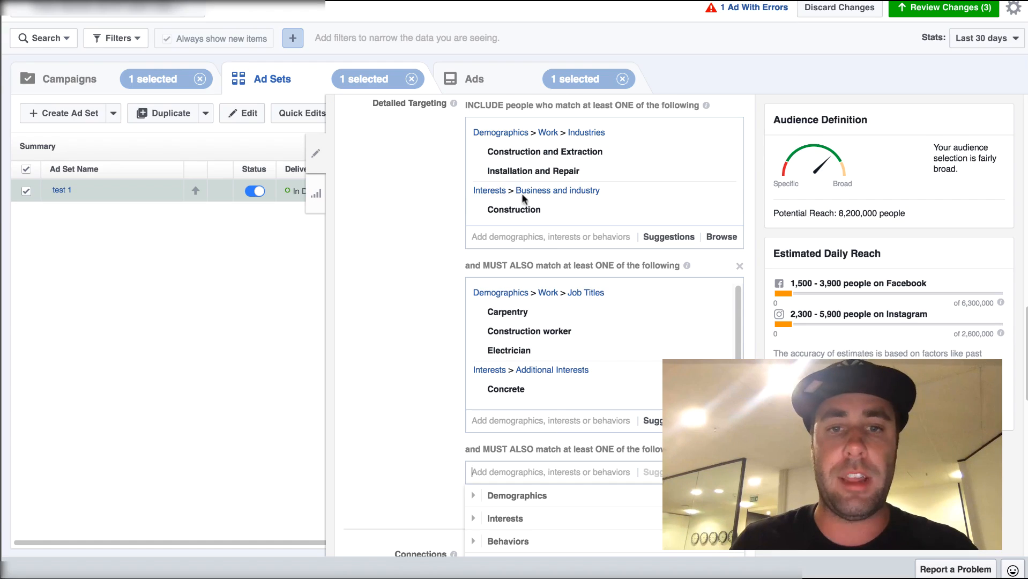
{"action": "type", "text": "ihpne"}
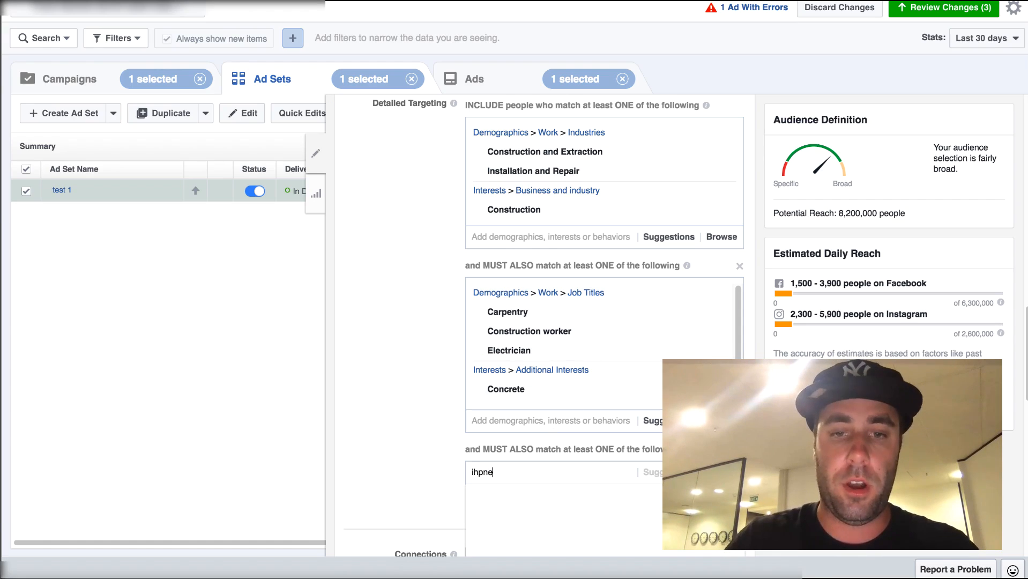
{"action": "left_click_drag", "start_coordinate": [514, 474], "coordinate": [442, 462]}
{"action": "key", "text": "BackSpace"}
{"action": "type", "text": "iphone"}
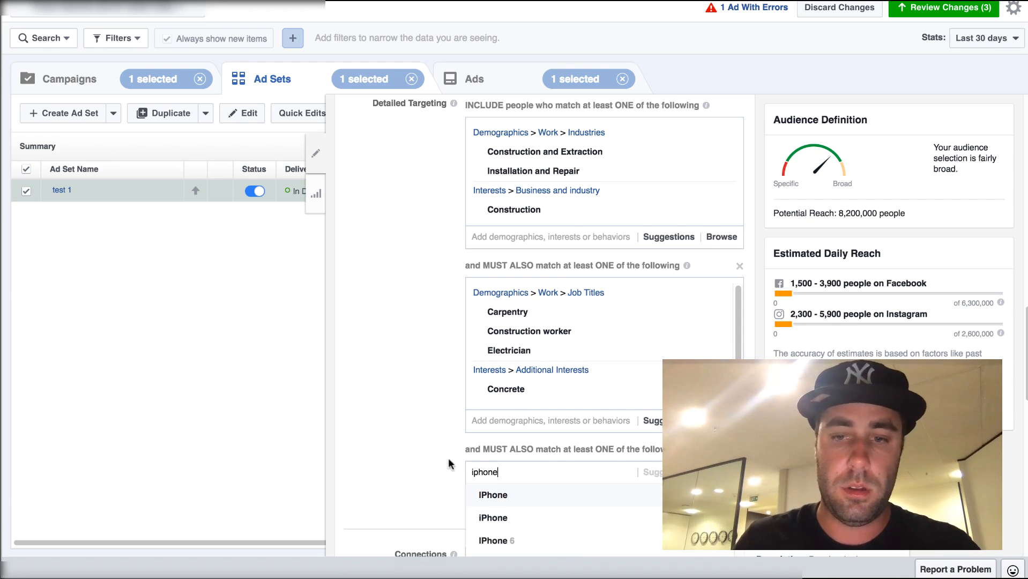
{"action": "scroll", "coordinate": [447, 463], "scroll_direction": "down", "scroll_amount": 2}
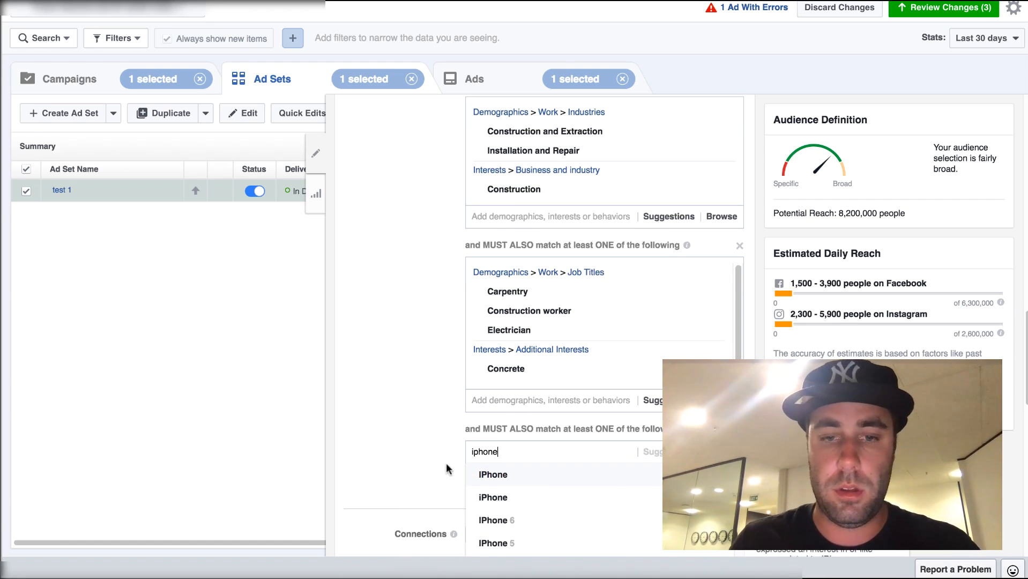
{"action": "left_click", "coordinate": [494, 485]}
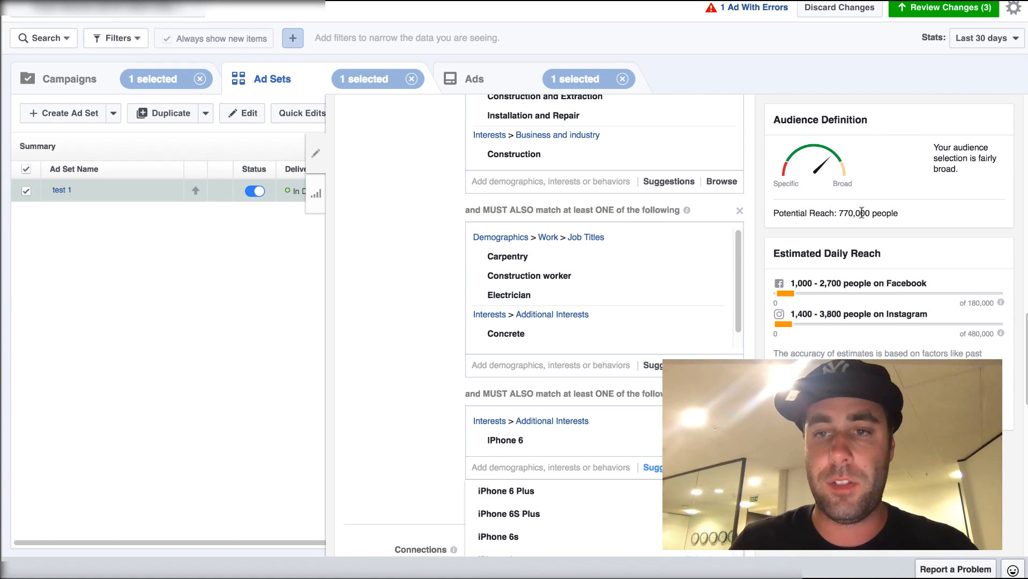
Step: Review the included industries and Construction interest, along with the job titles in the first narrowing condition
{"action": "scroll", "coordinate": [536, 311], "scroll_direction": "up", "scroll_amount": 2}
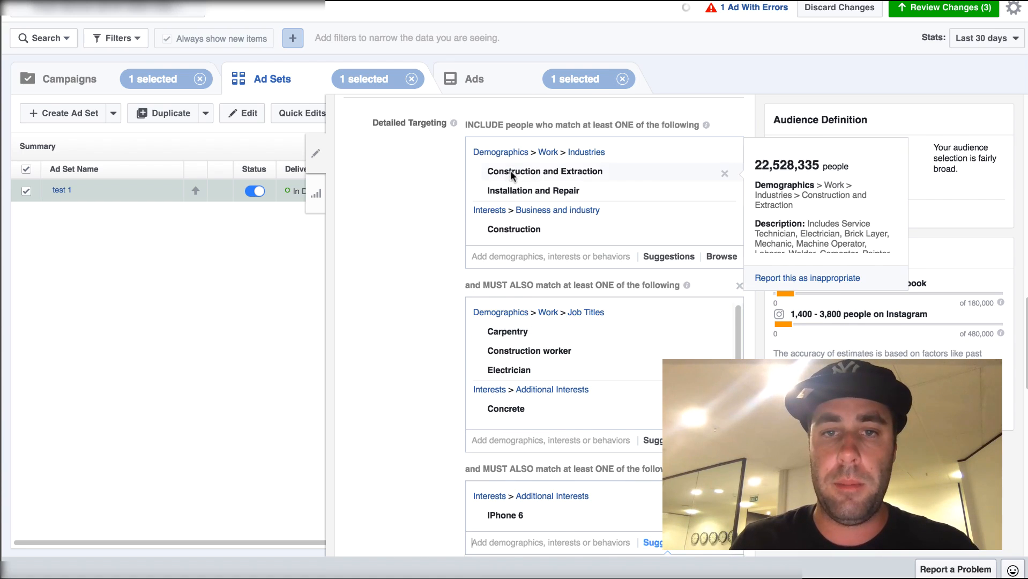
{"action": "mouse_move", "coordinate": [564, 191]}
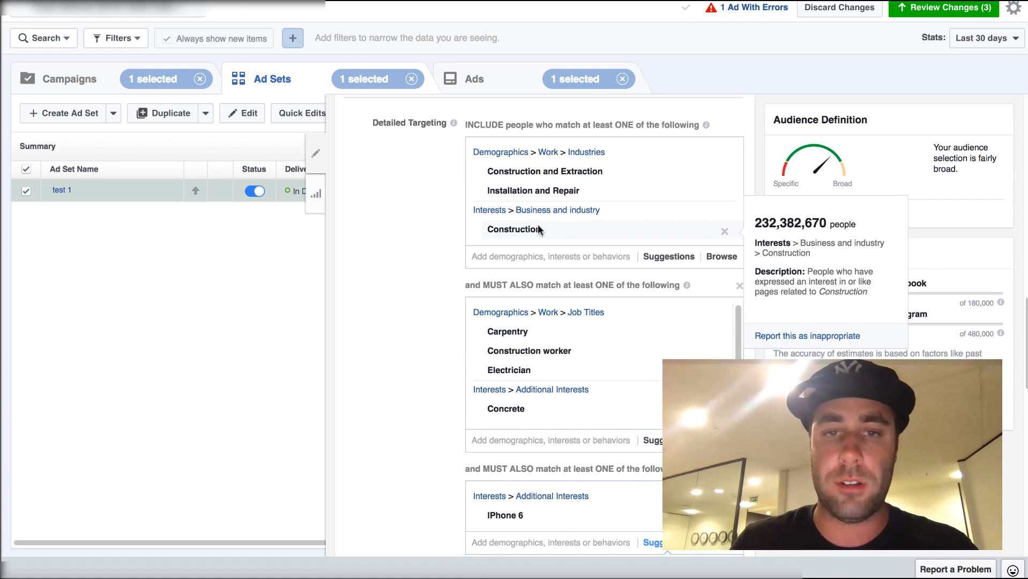
{"action": "scroll", "coordinate": [411, 257], "scroll_direction": "down", "scroll_amount": 2}
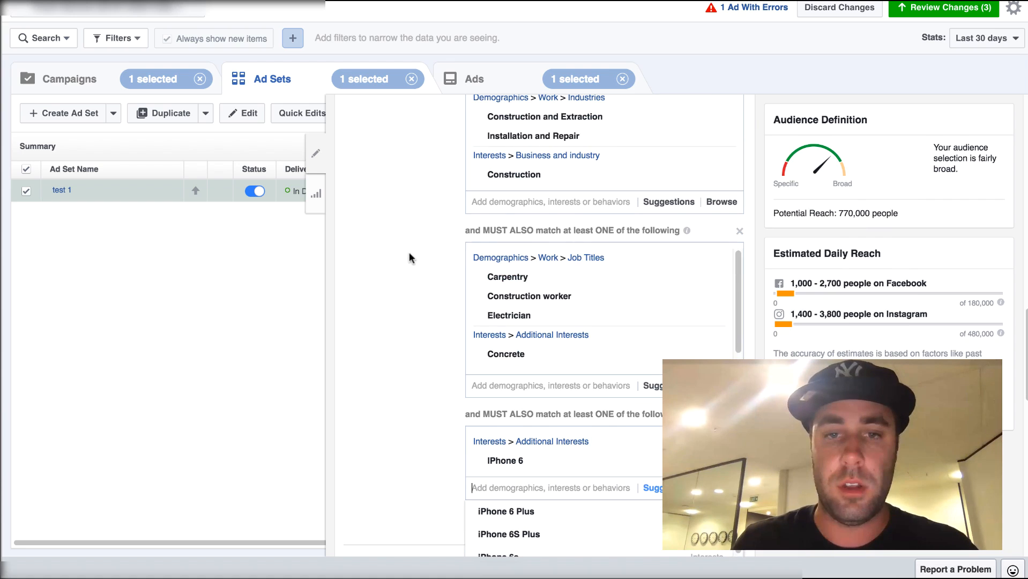
{"action": "mouse_move", "coordinate": [519, 172]}
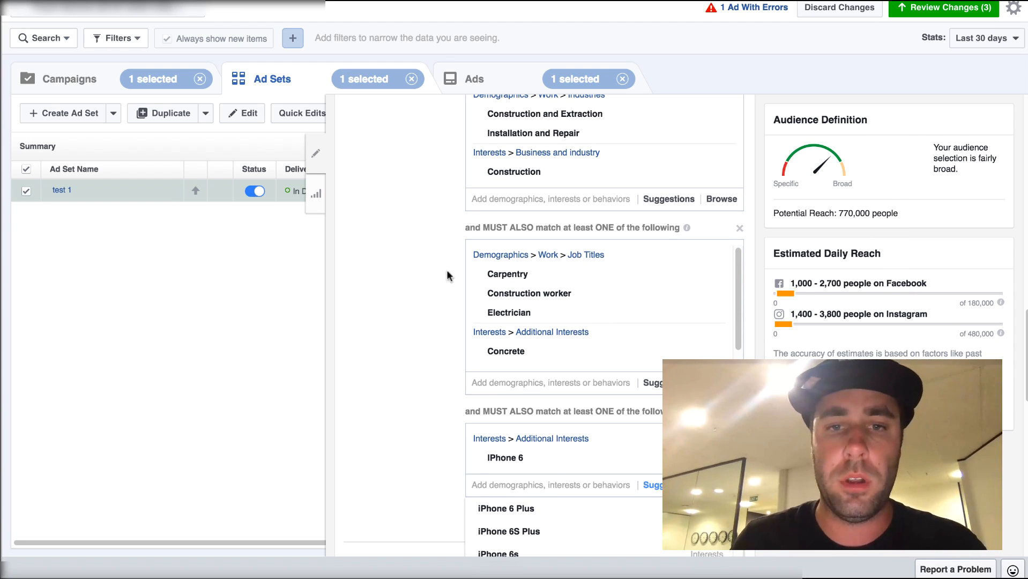
{"action": "mouse_move", "coordinate": [491, 268]}
{"action": "mouse_move", "coordinate": [508, 296]}
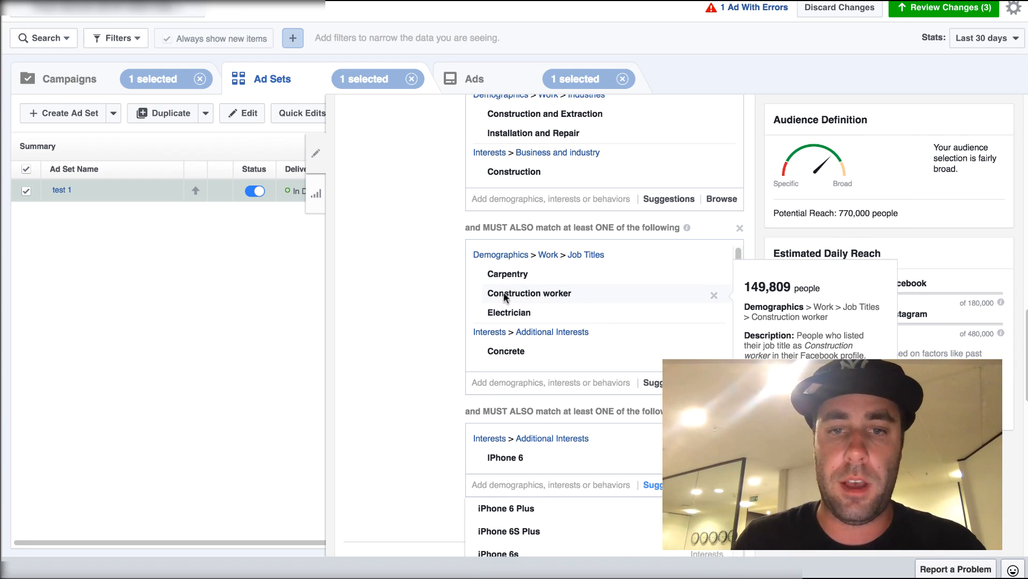
{"action": "mouse_move", "coordinate": [500, 317]}
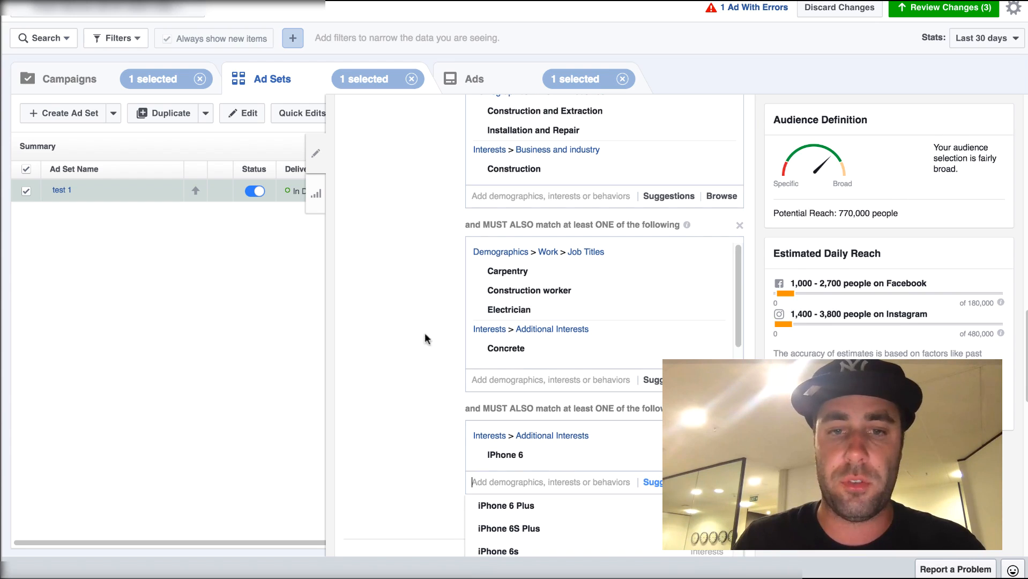
Step: Remove the Concrete interest from the first narrowing condition and add it back
{"action": "mouse_move", "coordinate": [507, 348]}
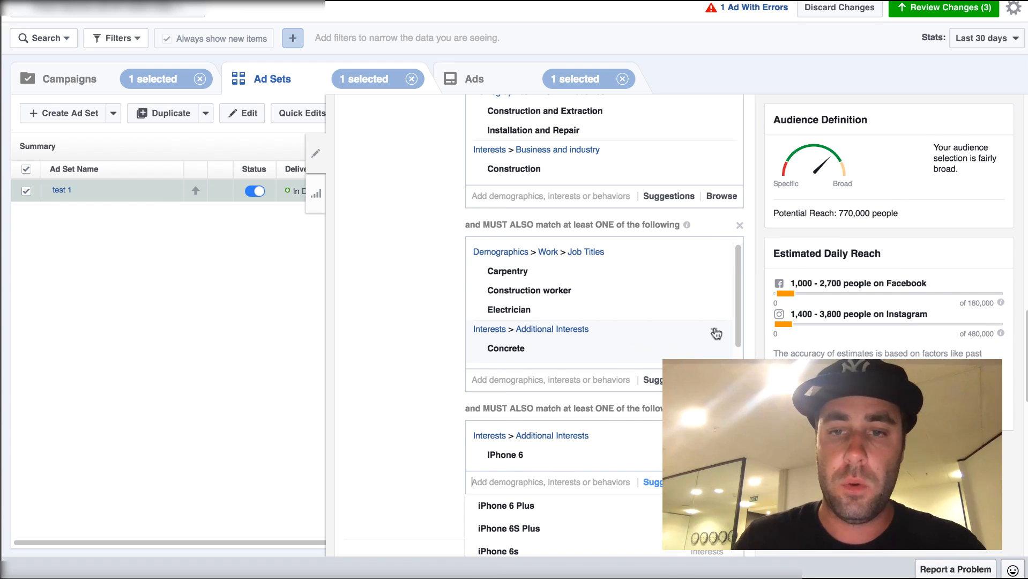
{"action": "left_click", "coordinate": [714, 332]}
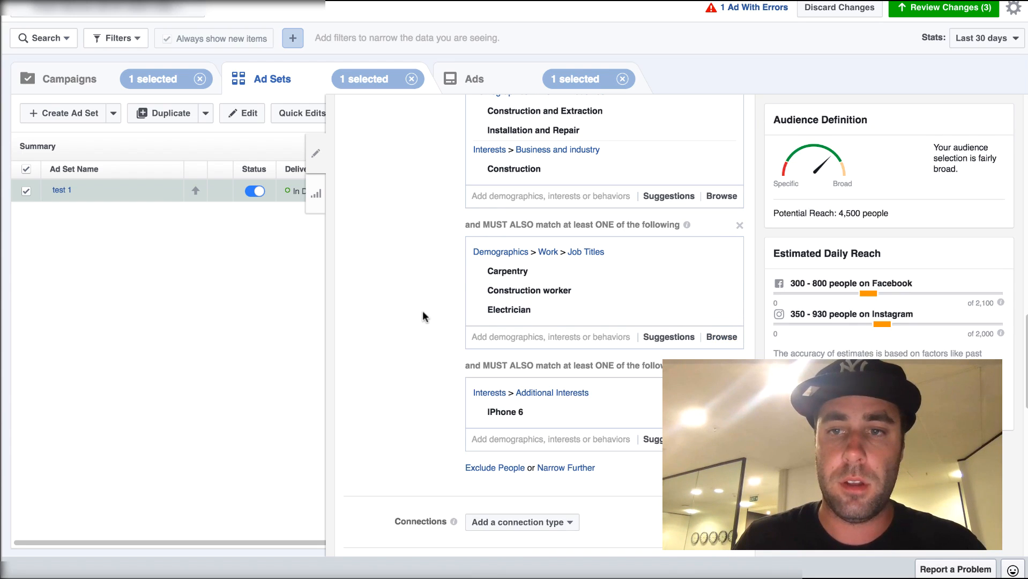
{"action": "left_click", "coordinate": [518, 338]}
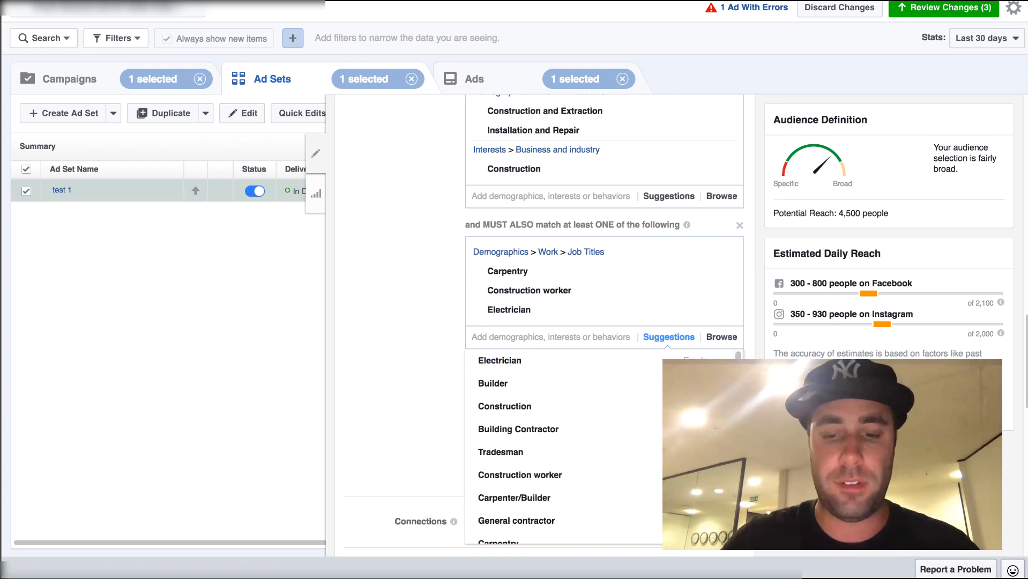
{"action": "type", "text": "condrete"}
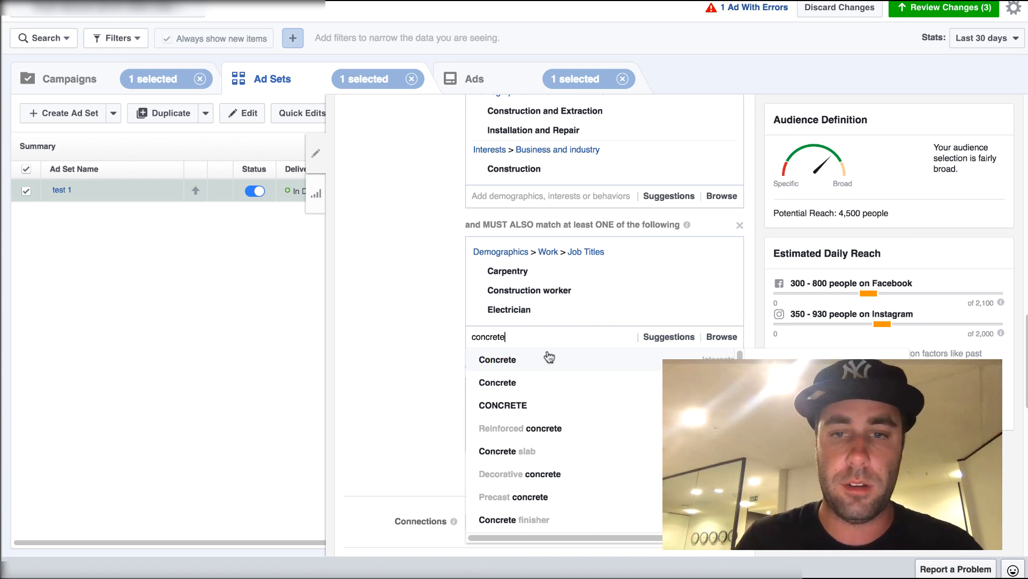
{"action": "left_click", "coordinate": [546, 357]}
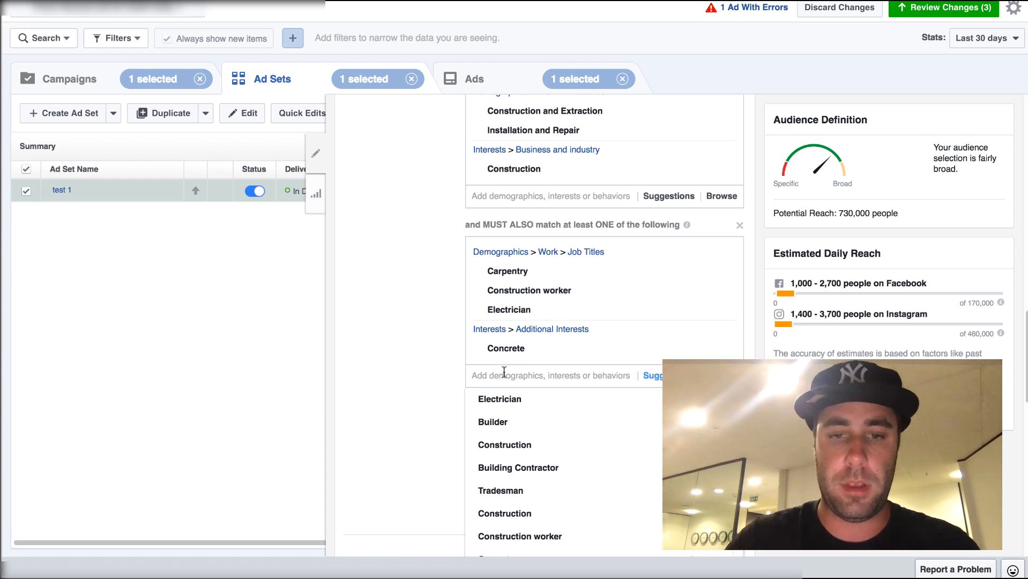
Step: Add the additional interest Plumbing to the first narrowing condition and close the suggestions
{"action": "type", "text": "plumbin"}
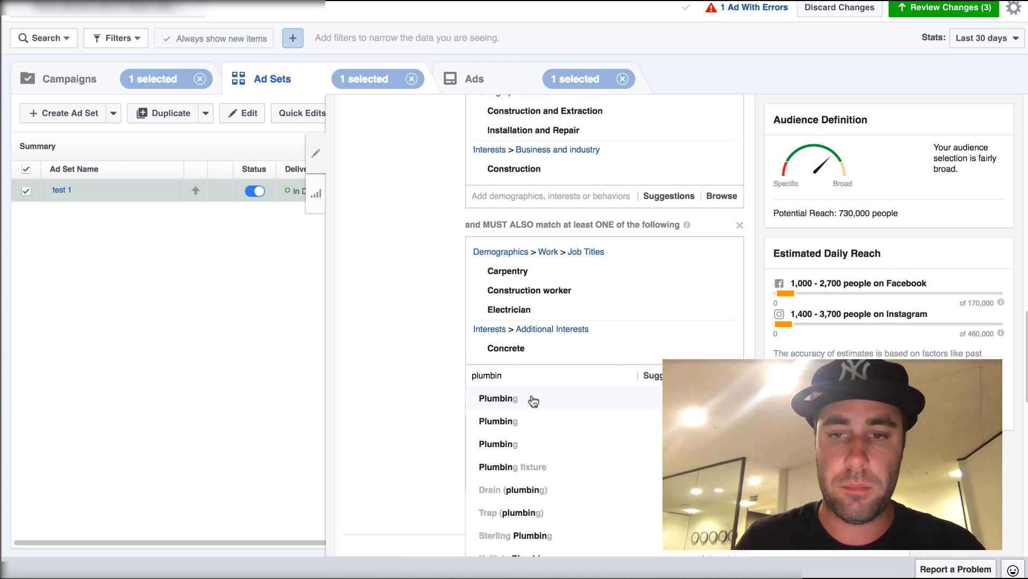
{"action": "left_click", "coordinate": [533, 401]}
{"action": "left_click", "coordinate": [418, 324]}
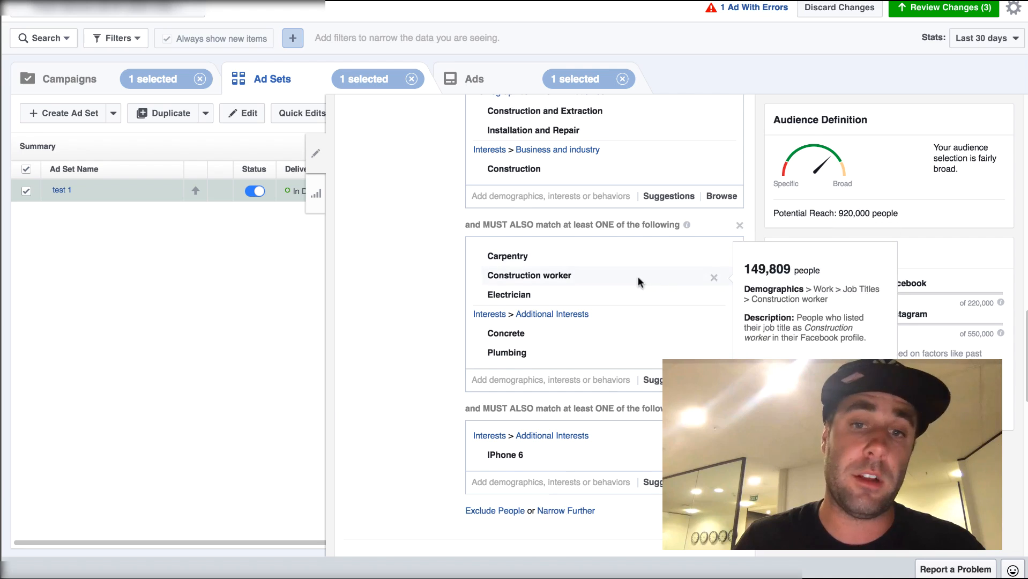
Step: Add the Apple mobile device behavior iPhone 6S to the second narrowing condition and close the suggestions
{"action": "scroll", "coordinate": [536, 348], "scroll_direction": "down", "scroll_amount": 1}
{"action": "left_click", "coordinate": [501, 453]}
{"action": "type", "text": "iphone"}
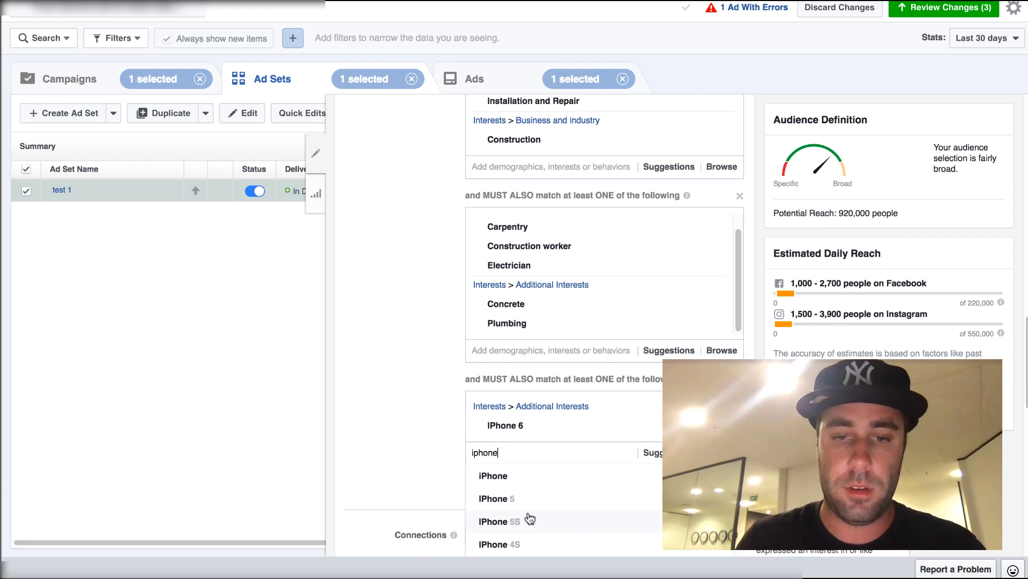
{"action": "scroll", "coordinate": [535, 509], "scroll_direction": "down", "scroll_amount": 2}
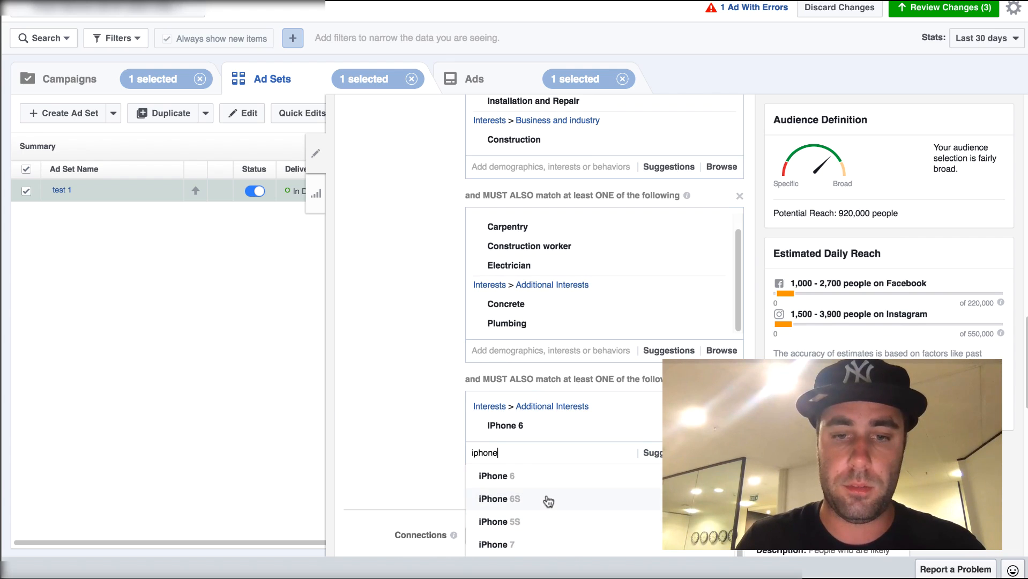
{"action": "left_click", "coordinate": [514, 485]}
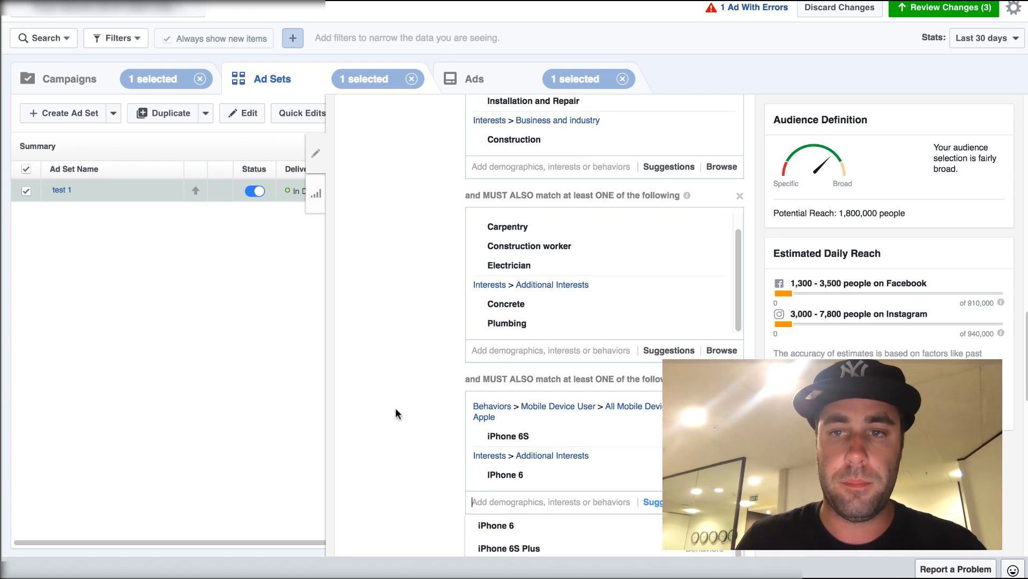
{"action": "left_click", "coordinate": [395, 409]}
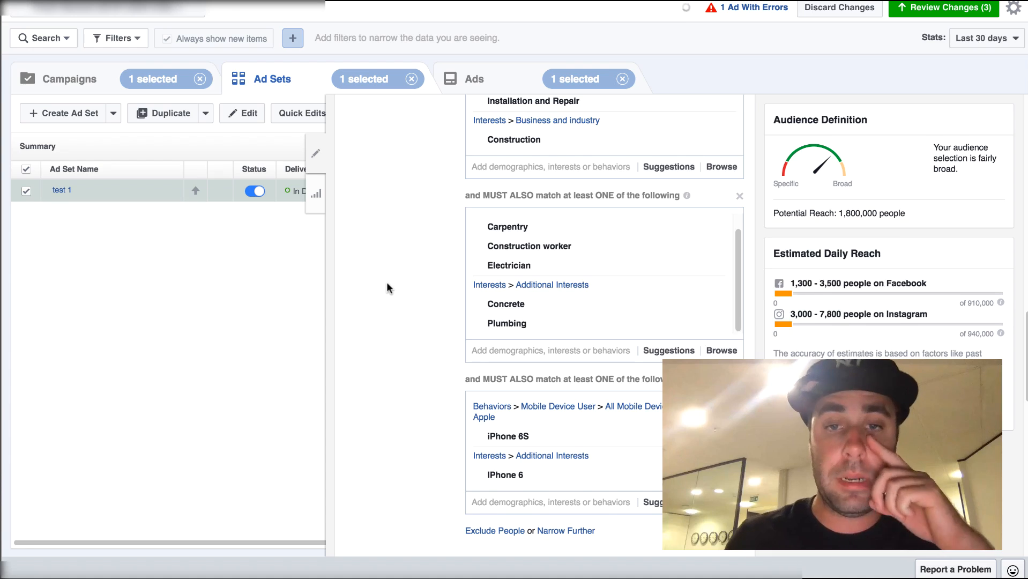
Step: Try the Mobile Only device type in the ad set's placements and return it to All Devices (Recommended)
{"action": "scroll", "coordinate": [386, 282], "scroll_direction": "down", "scroll_amount": 6}
{"action": "scroll", "coordinate": [554, 231], "scroll_direction": "up", "scroll_amount": 3}
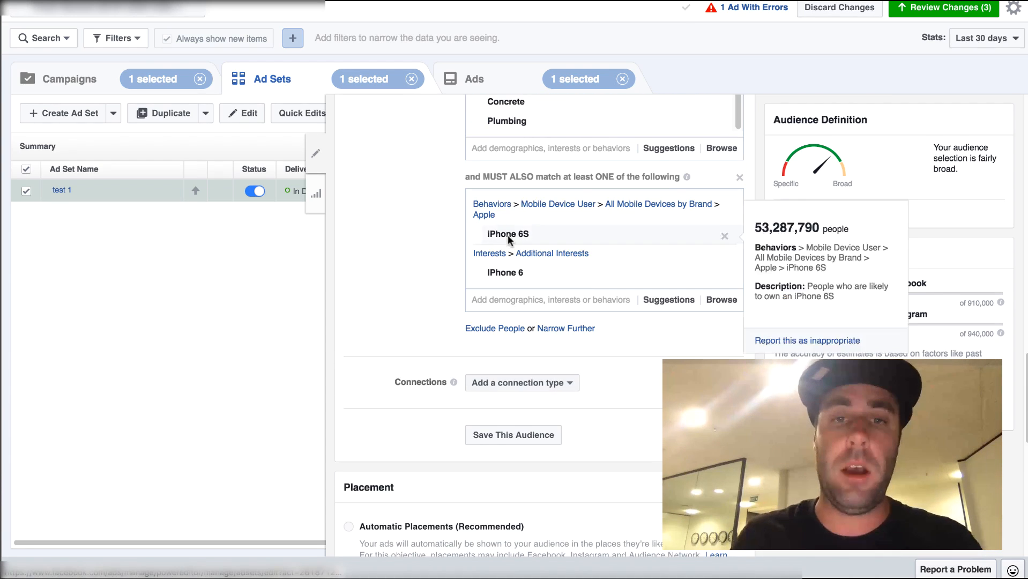
{"action": "scroll", "coordinate": [428, 257], "scroll_direction": "down", "scroll_amount": 4}
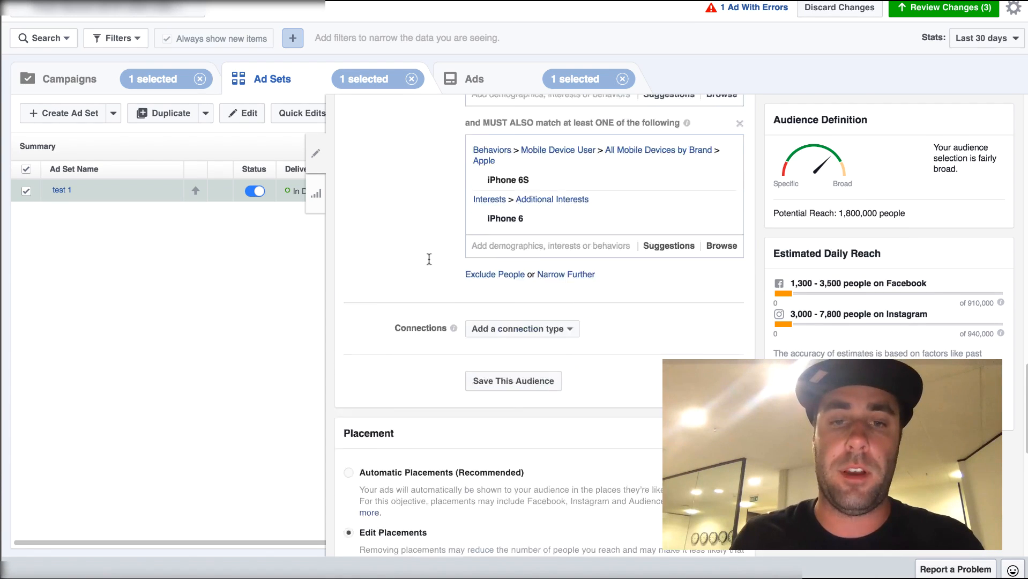
{"action": "scroll", "coordinate": [471, 370], "scroll_direction": "down", "scroll_amount": 1}
{"action": "left_click", "coordinate": [529, 372]}
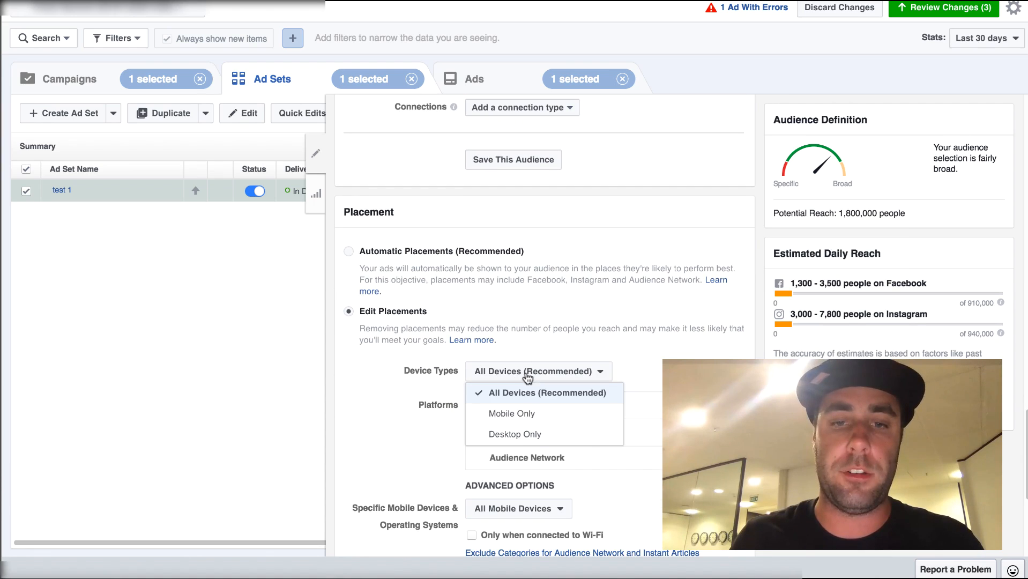
{"action": "left_click", "coordinate": [512, 413]}
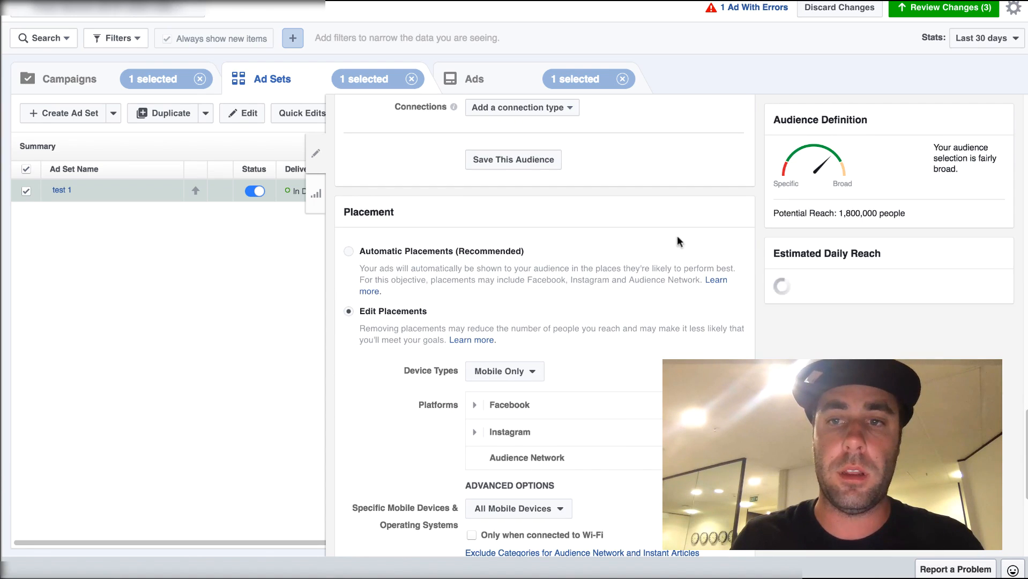
{"action": "left_click", "coordinate": [491, 375]}
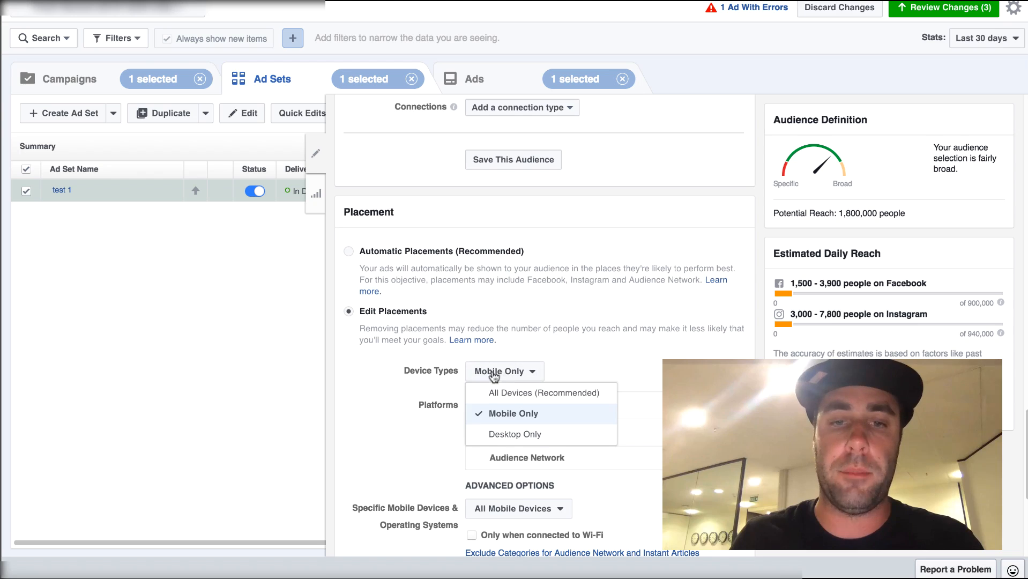
{"action": "left_click", "coordinate": [499, 392]}
Step: Review the iPhone 6S behavior and iPhone 6 interest in the second narrowing condition along with the audience definition
{"action": "scroll", "coordinate": [505, 192], "scroll_direction": "up", "scroll_amount": 2}
{"action": "scroll", "coordinate": [504, 190], "scroll_direction": "up", "scroll_amount": 3}
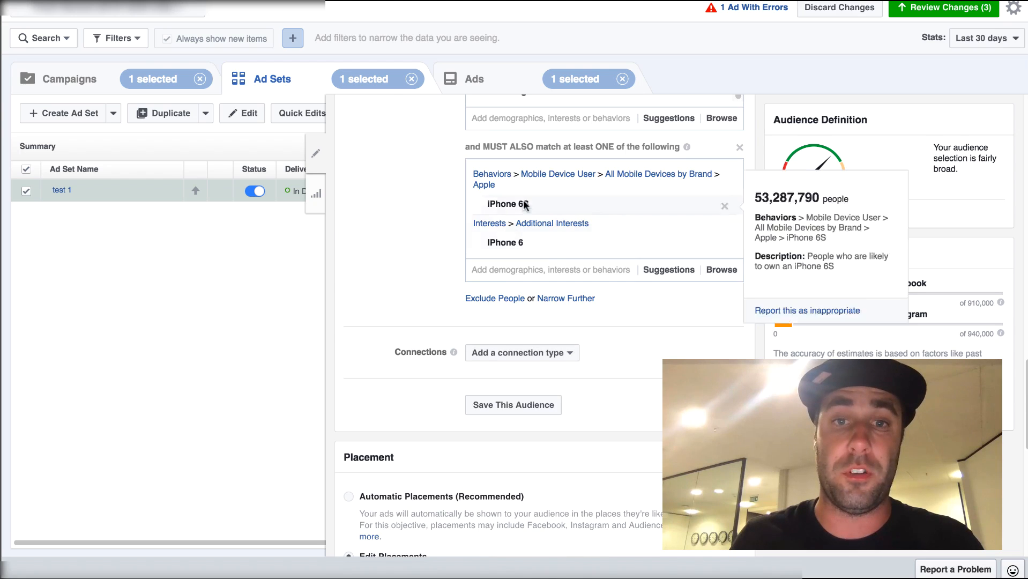
{"action": "scroll", "coordinate": [547, 218], "scroll_direction": "down", "scroll_amount": 2}
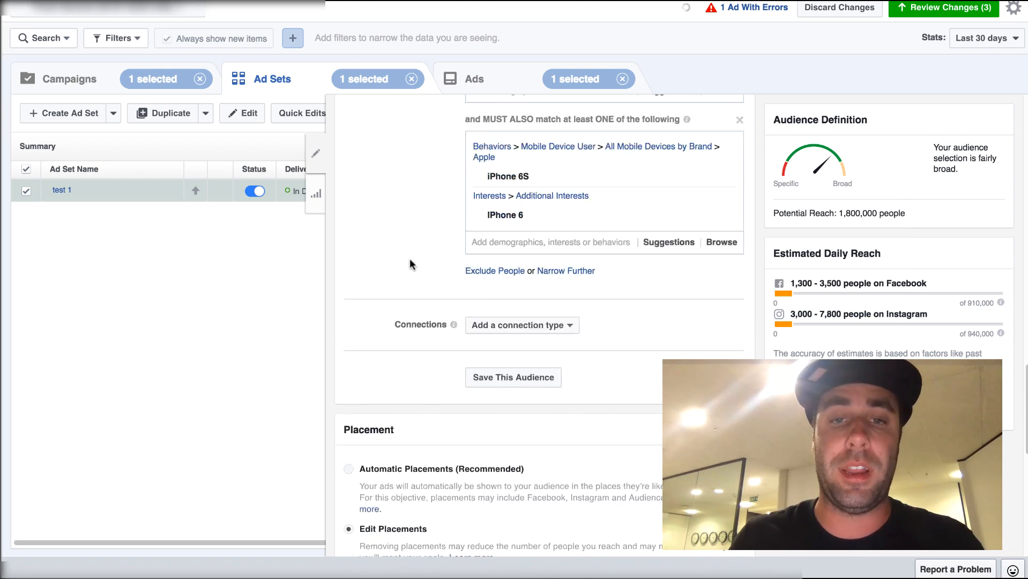
{"action": "scroll", "coordinate": [495, 174], "scroll_direction": "up", "scroll_amount": 1}
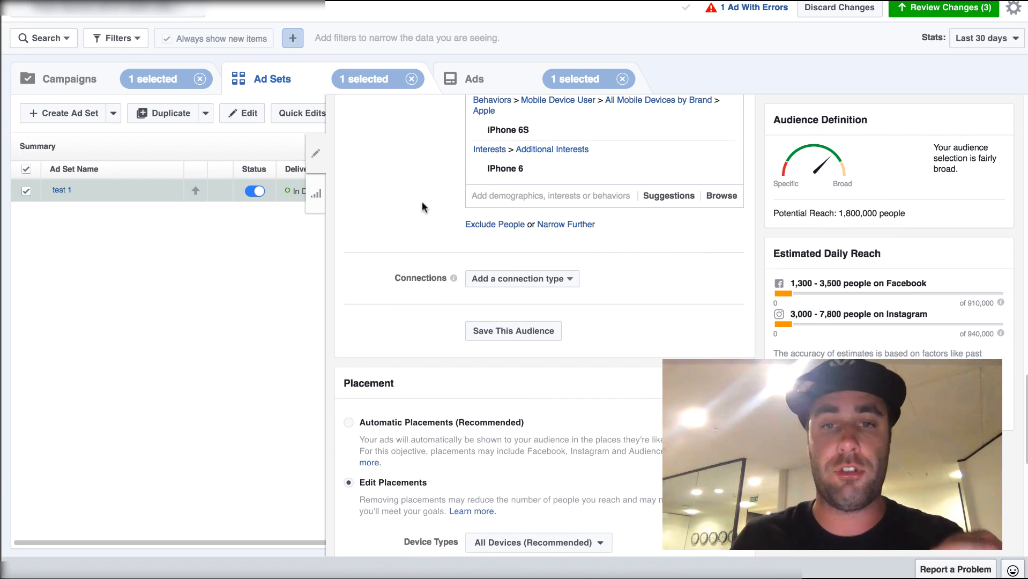
{"action": "scroll", "coordinate": [412, 203], "scroll_direction": "up", "scroll_amount": 2}
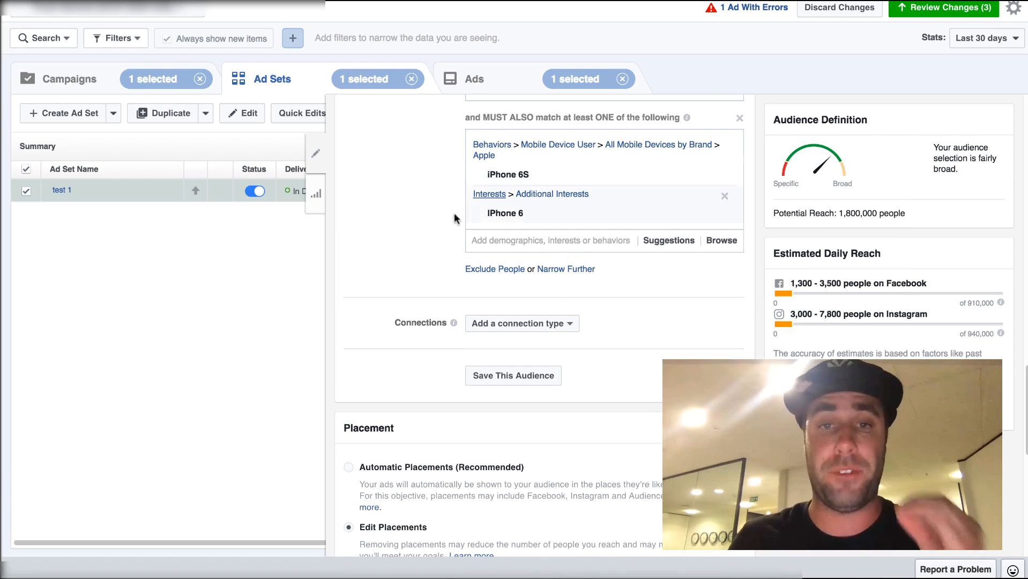
{"action": "scroll", "coordinate": [414, 242], "scroll_direction": "down", "scroll_amount": 3}
{"action": "scroll", "coordinate": [374, 342], "scroll_direction": "up", "scroll_amount": 5}
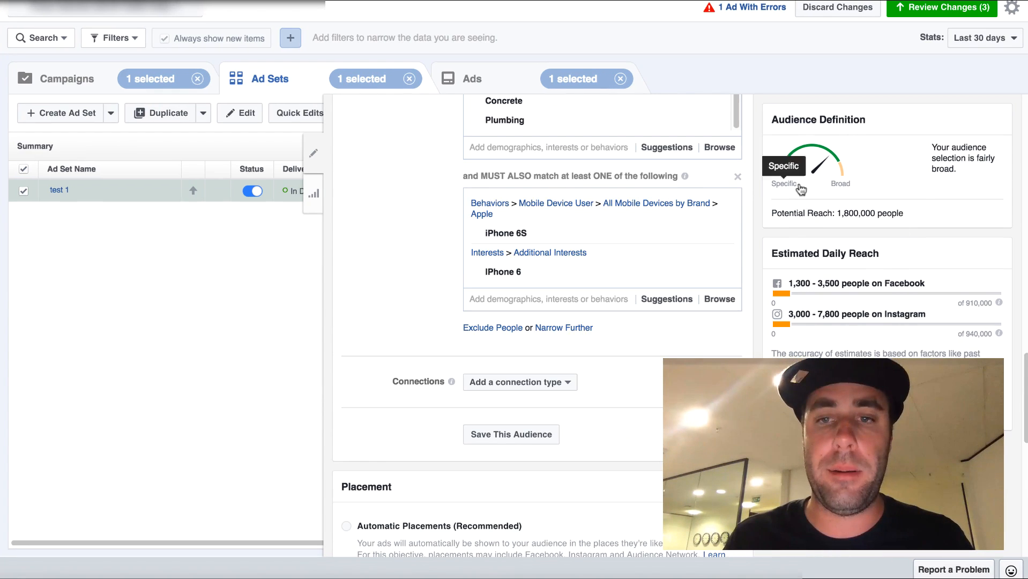
Step: Compare the audience reach for the Mobile Only and Desktop Only device types, finishing on Mobile Only
{"action": "scroll", "coordinate": [406, 328], "scroll_direction": "down", "scroll_amount": 3}
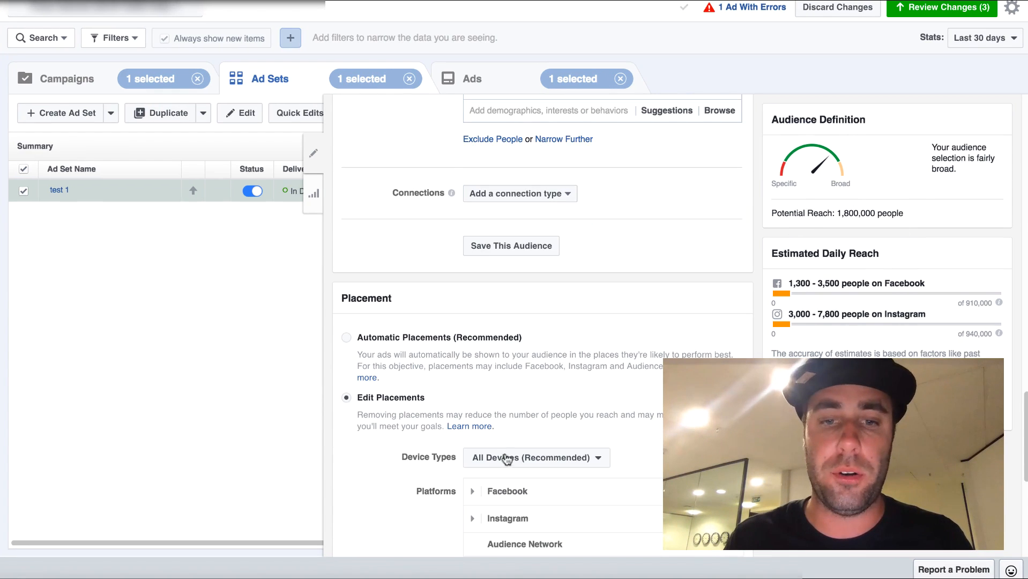
{"action": "left_click", "coordinate": [502, 457]}
{"action": "left_click", "coordinate": [517, 506]}
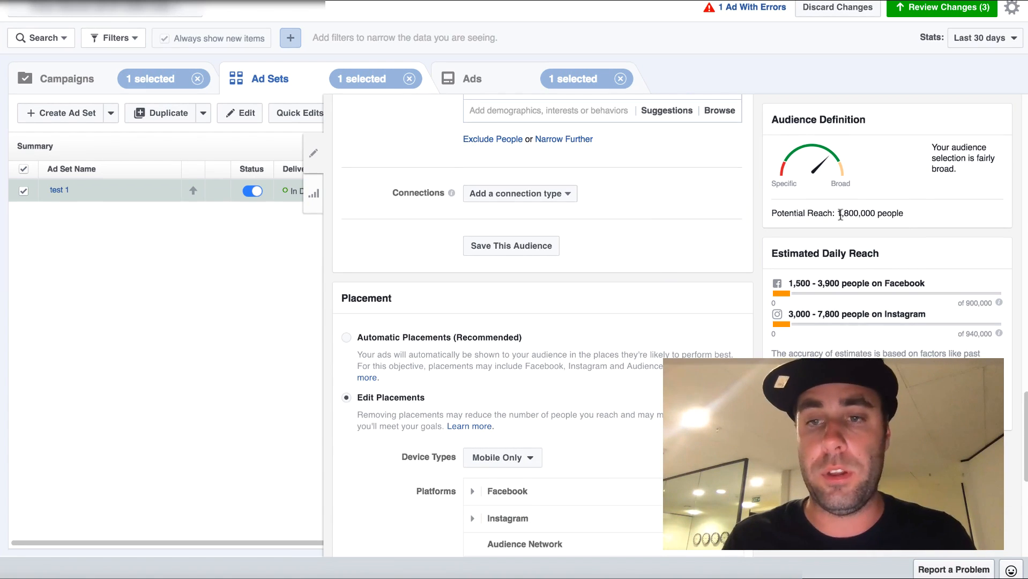
{"action": "left_click", "coordinate": [501, 460]}
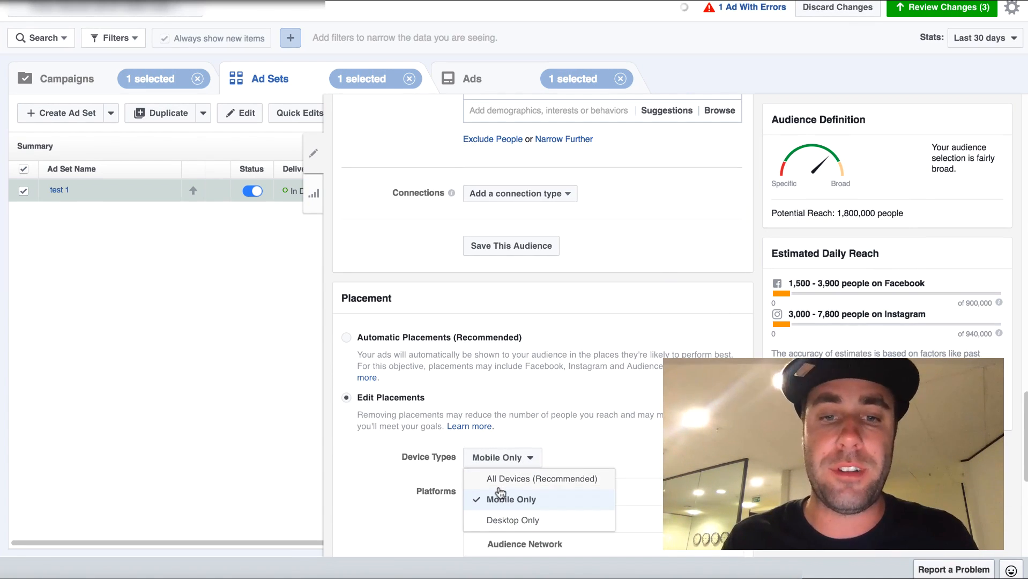
{"action": "left_click", "coordinate": [501, 520]}
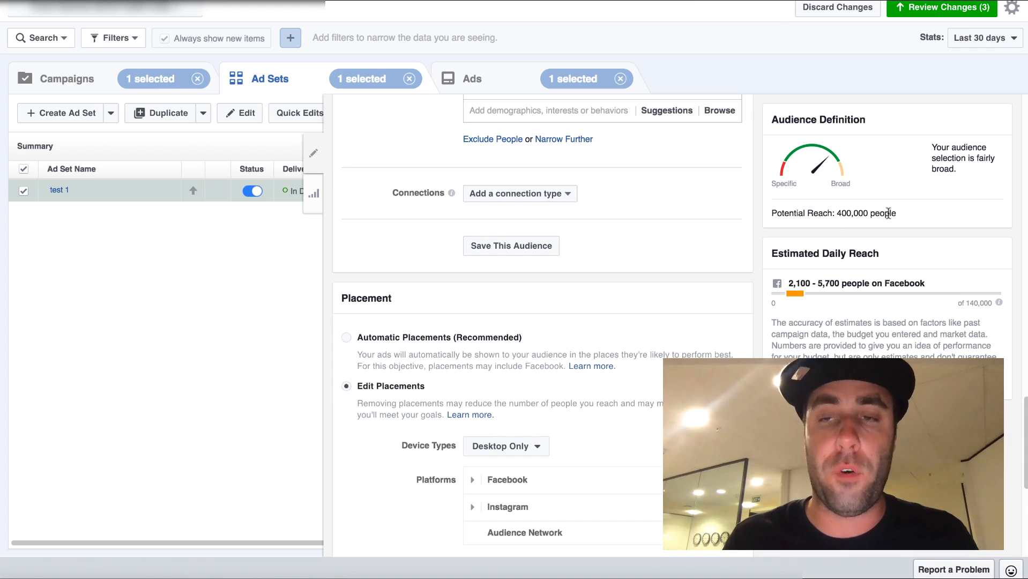
{"action": "left_click", "coordinate": [535, 452]}
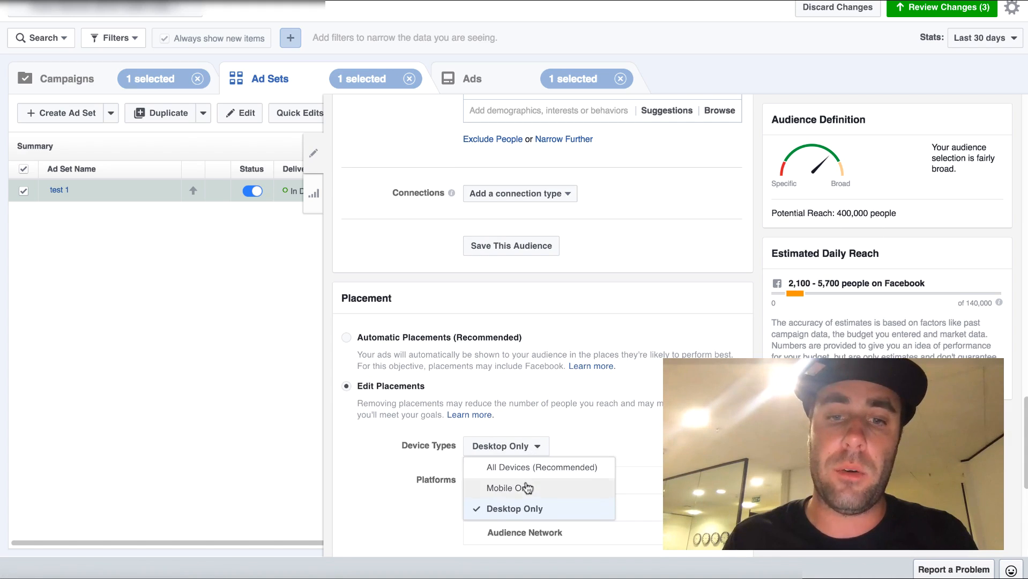
{"action": "left_click", "coordinate": [527, 487]}
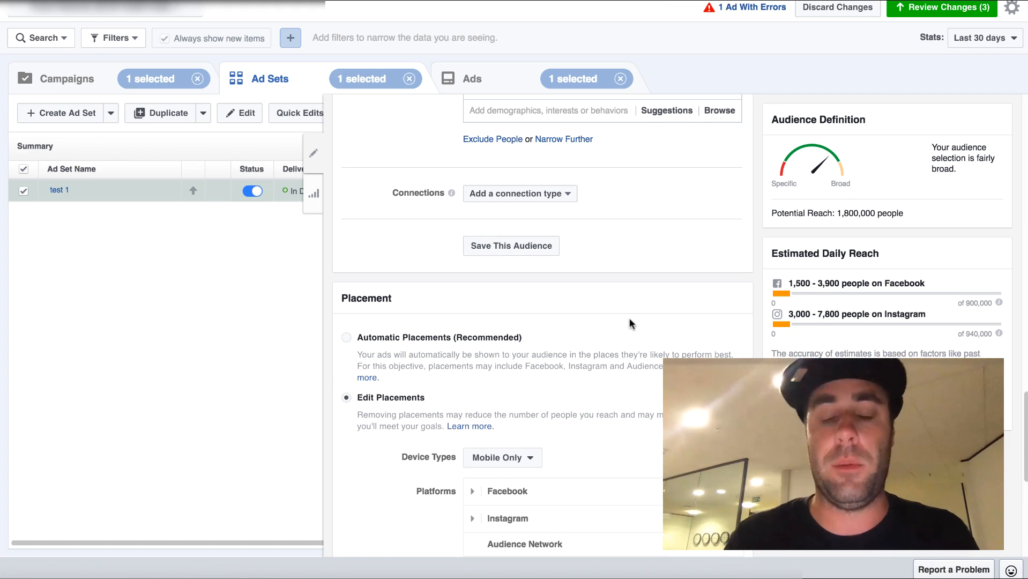
Step: Set the placement's device types back to All Devices (Recommended)
{"action": "scroll", "coordinate": [630, 320], "scroll_direction": "down", "scroll_amount": 3}
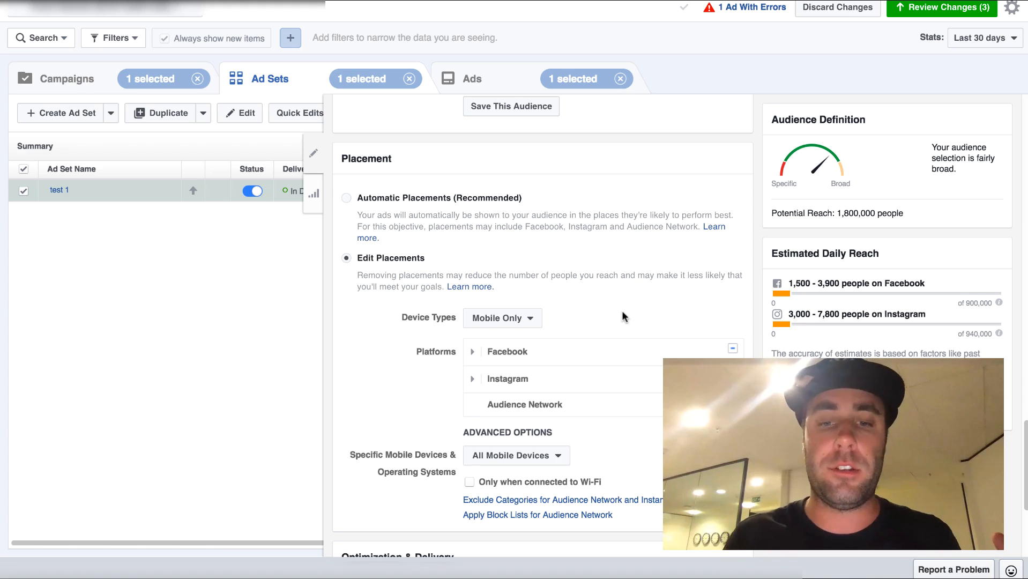
{"action": "left_click", "coordinate": [529, 318]}
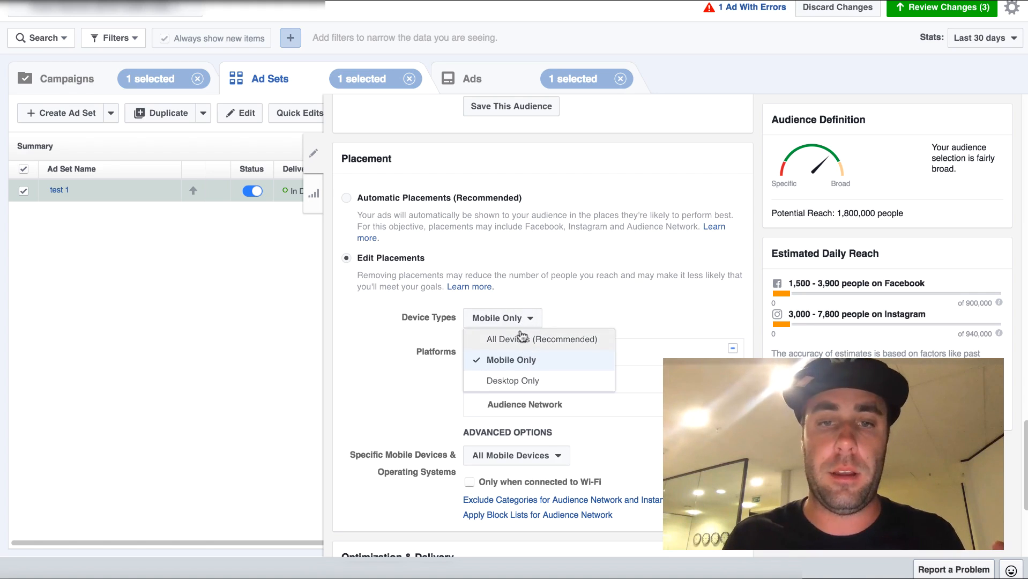
{"action": "left_click", "coordinate": [520, 337]}
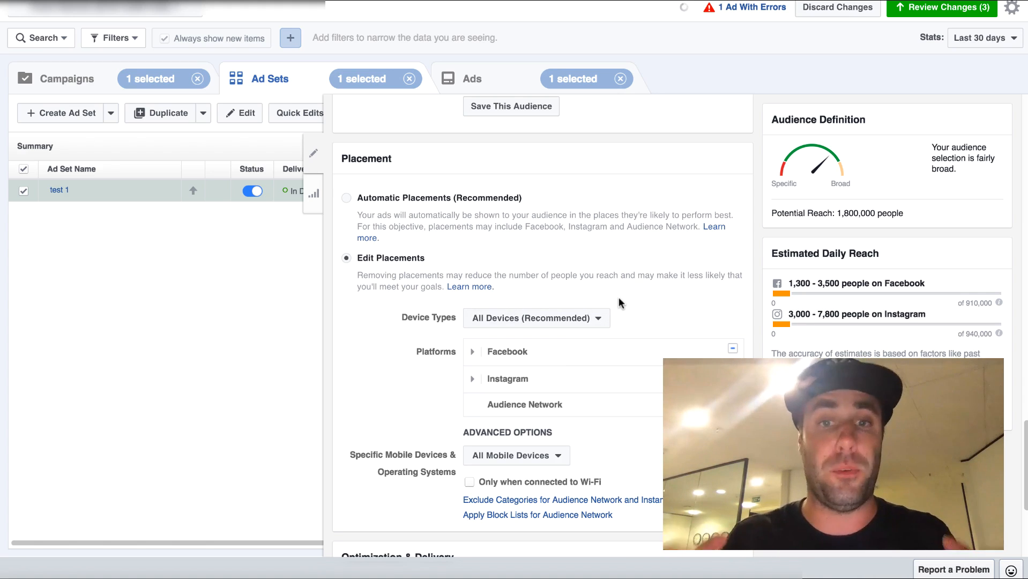
Step: Set the placement's device types to Mobile Only and restrict the specific mobile devices to iOS Devices Only
{"action": "left_click", "coordinate": [598, 318]}
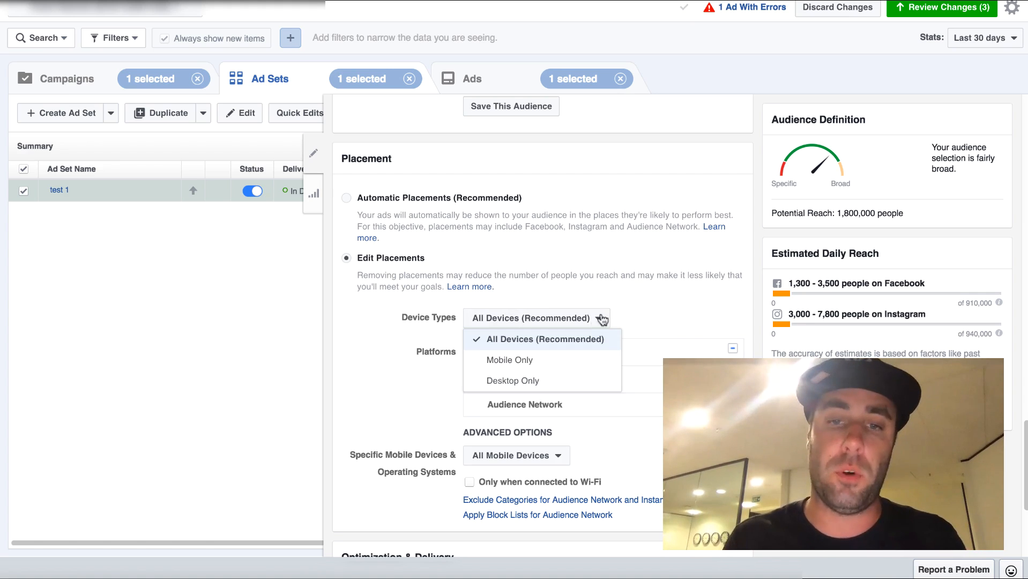
{"action": "left_click", "coordinate": [535, 360]}
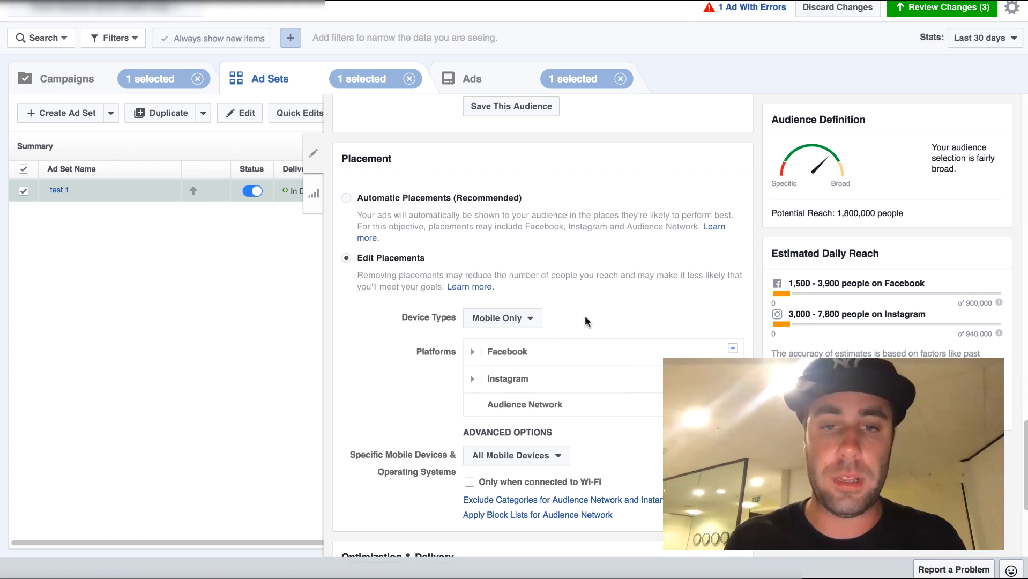
{"action": "scroll", "coordinate": [546, 325], "scroll_direction": "down", "scroll_amount": 2}
{"action": "left_click", "coordinate": [552, 362]}
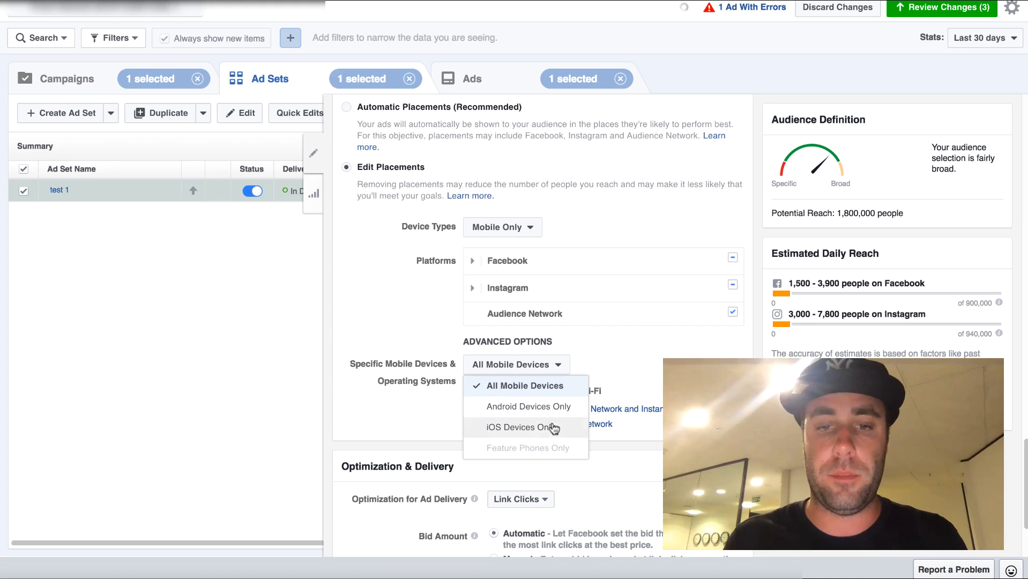
{"action": "left_click", "coordinate": [537, 426]}
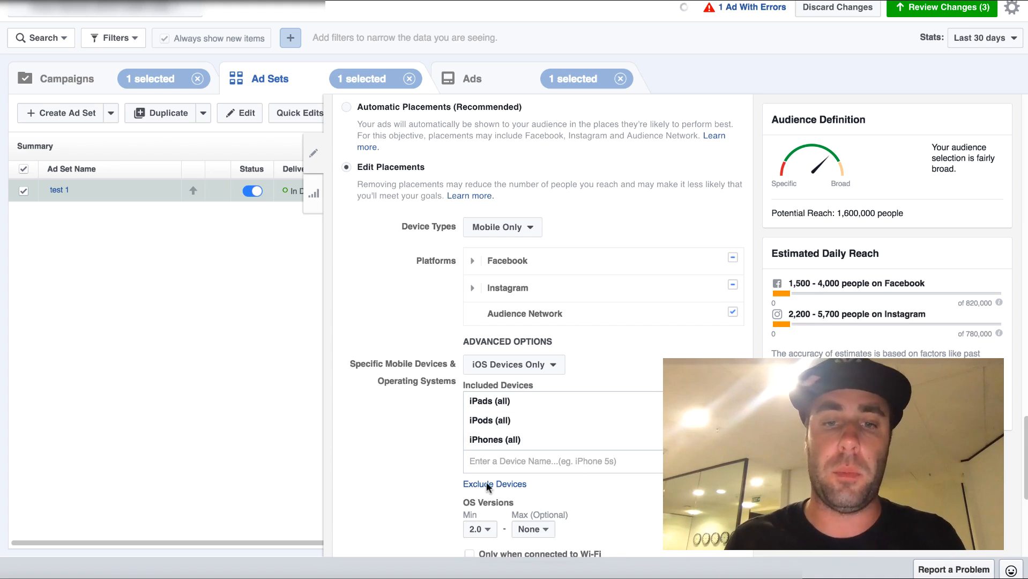
{"action": "scroll", "coordinate": [420, 454], "scroll_direction": "up", "scroll_amount": 1}
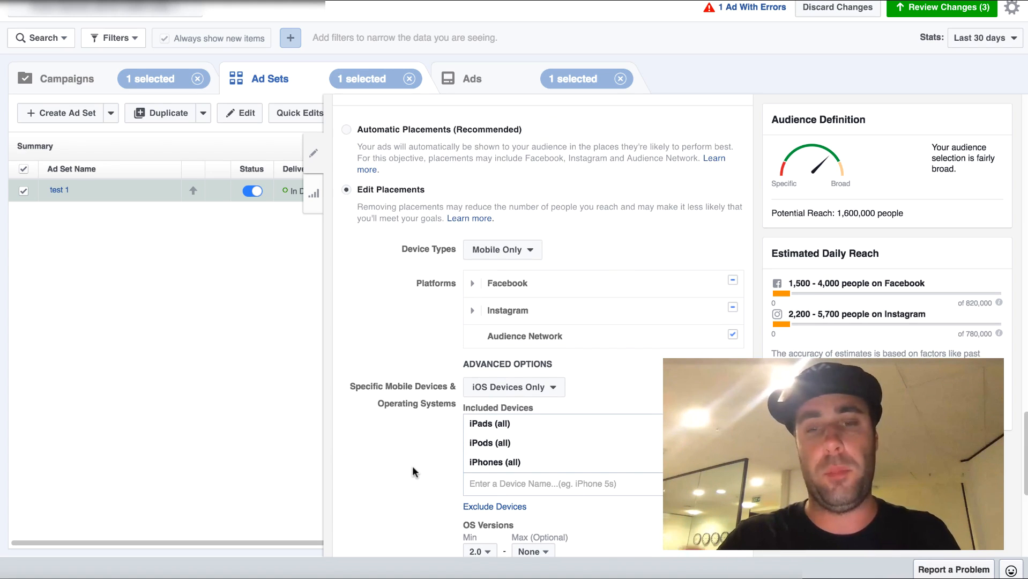
Step: Check the placement's device type choices, specific mobile device options, included devices and OS version settings
{"action": "left_click", "coordinate": [511, 251]}
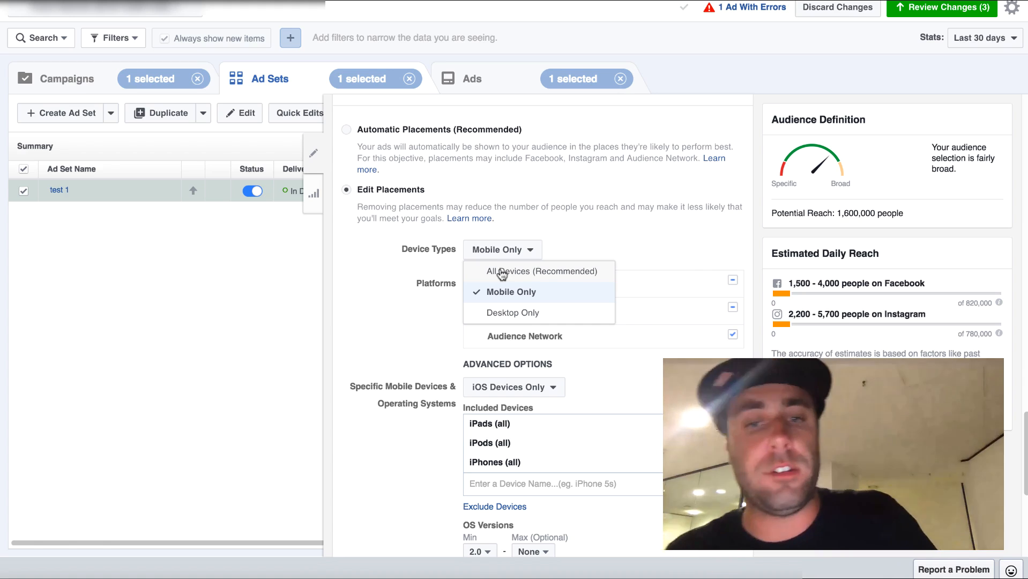
{"action": "left_click", "coordinate": [343, 382]}
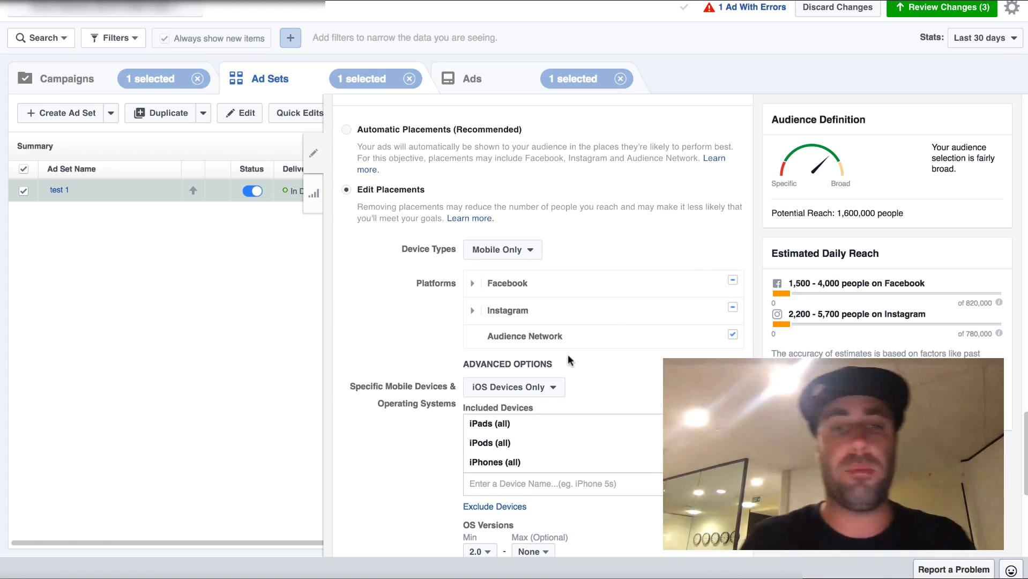
{"action": "left_click", "coordinate": [541, 386]}
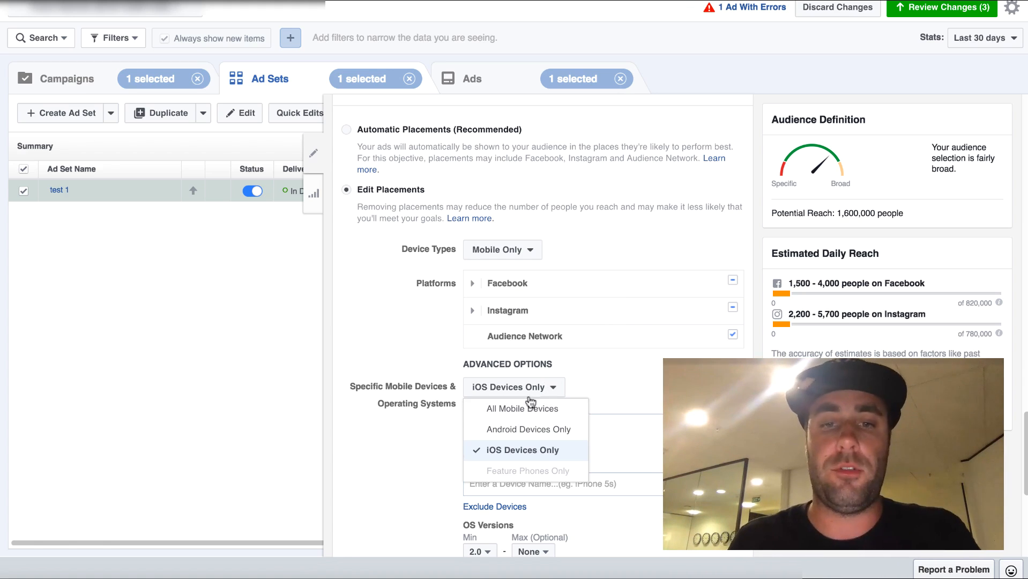
{"action": "left_click", "coordinate": [407, 316]}
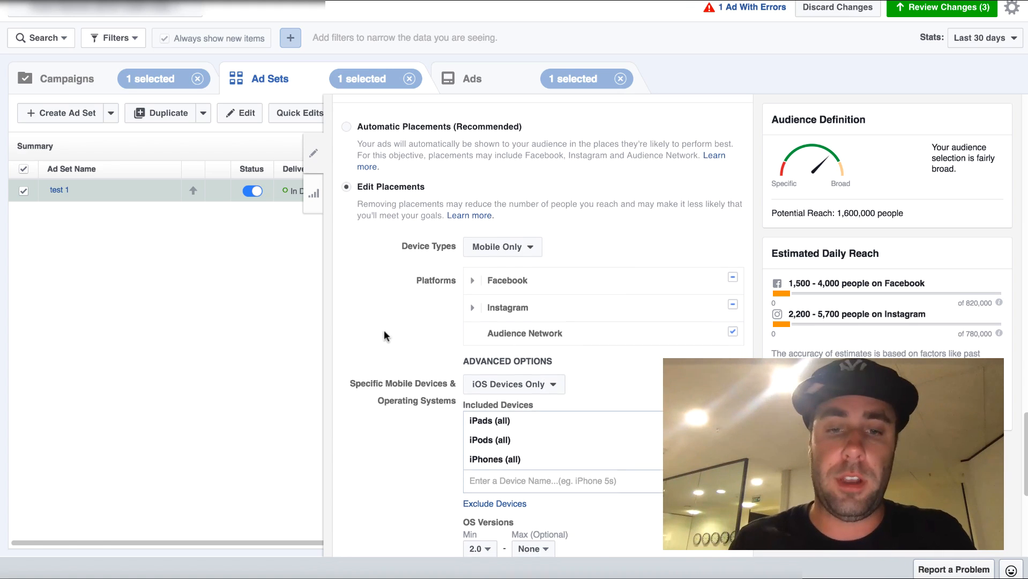
{"action": "scroll", "coordinate": [383, 348], "scroll_direction": "down", "scroll_amount": 2}
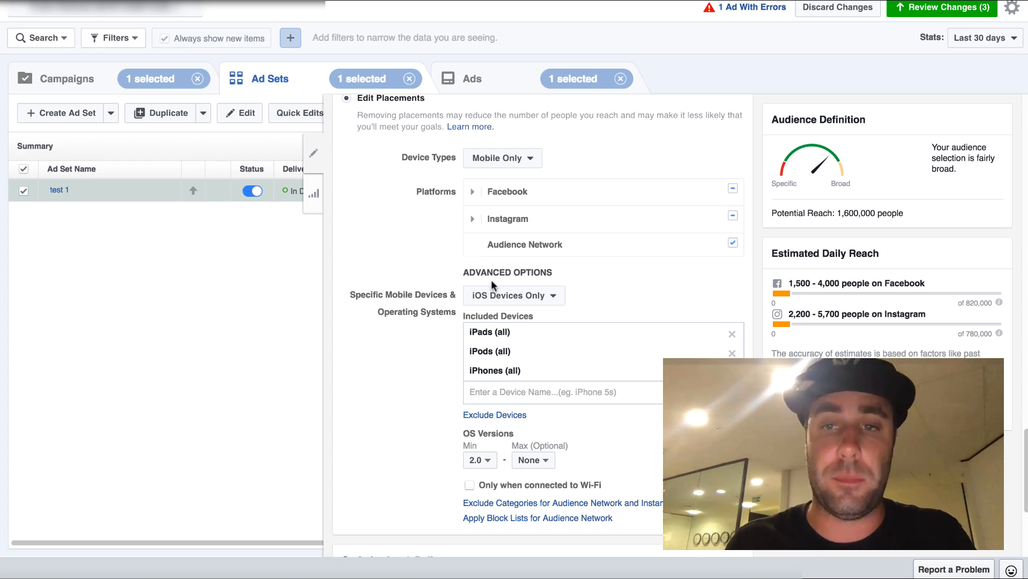
{"action": "scroll", "coordinate": [491, 279], "scroll_direction": "up", "scroll_amount": 1}
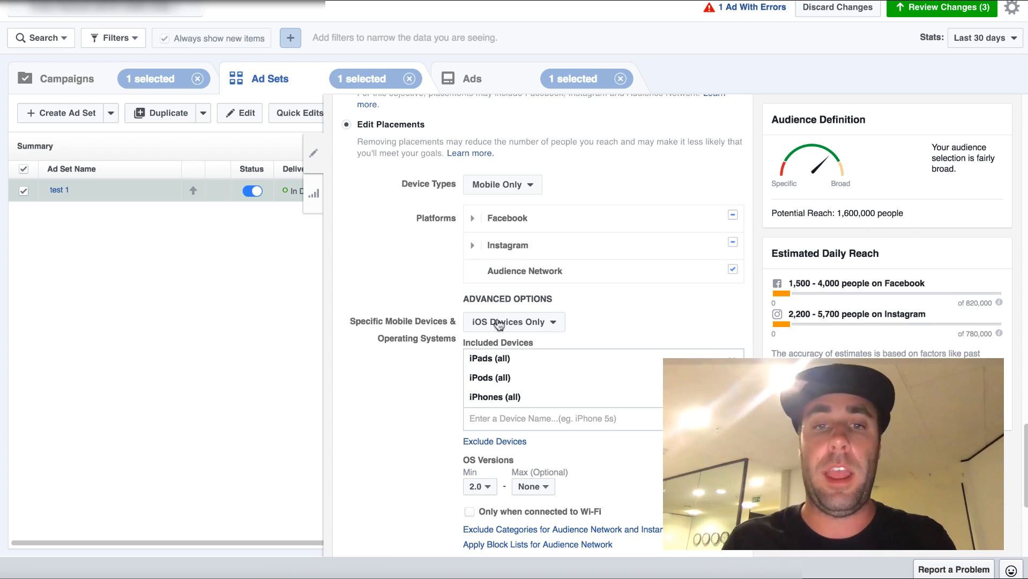
{"action": "scroll", "coordinate": [513, 374], "scroll_direction": "up", "scroll_amount": 3}
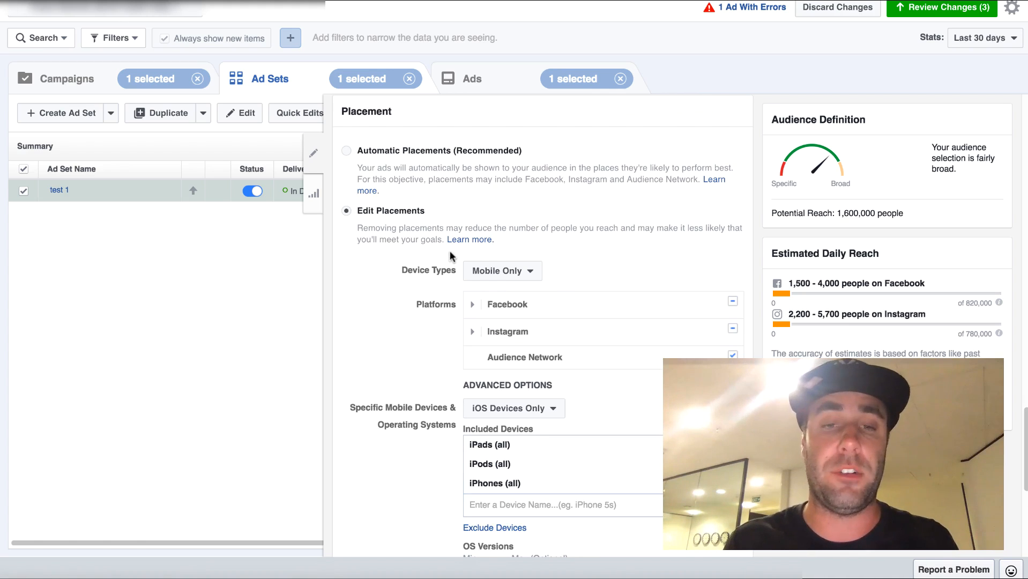
{"action": "scroll", "coordinate": [553, 273], "scroll_direction": "up", "scroll_amount": 1}
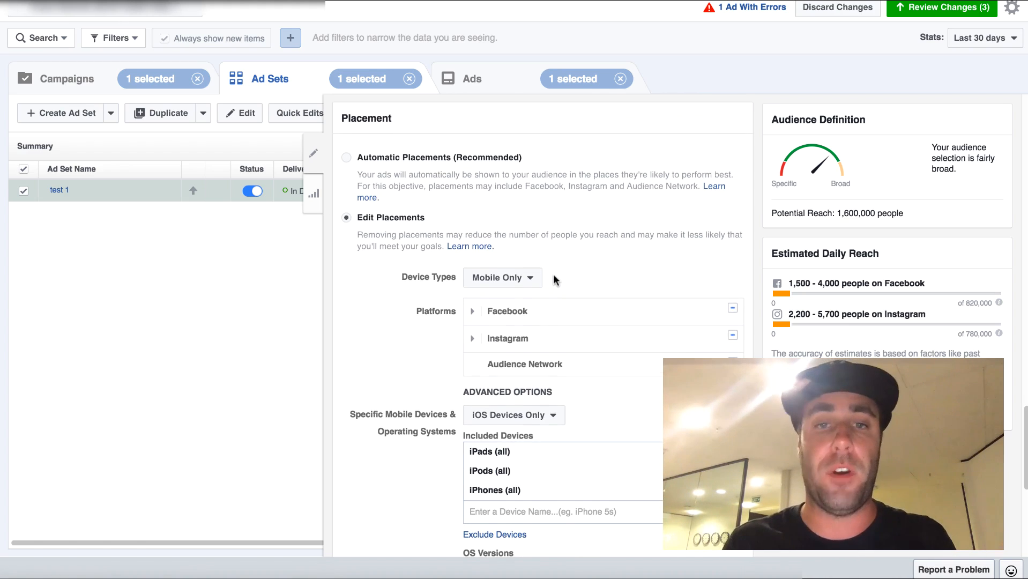
Step: Review the iPhone 6S, iPhone 6 and construction trade targeting conditions against the placement's device type and mobile operating system options
{"action": "scroll", "coordinate": [552, 268], "scroll_direction": "up", "scroll_amount": 3}
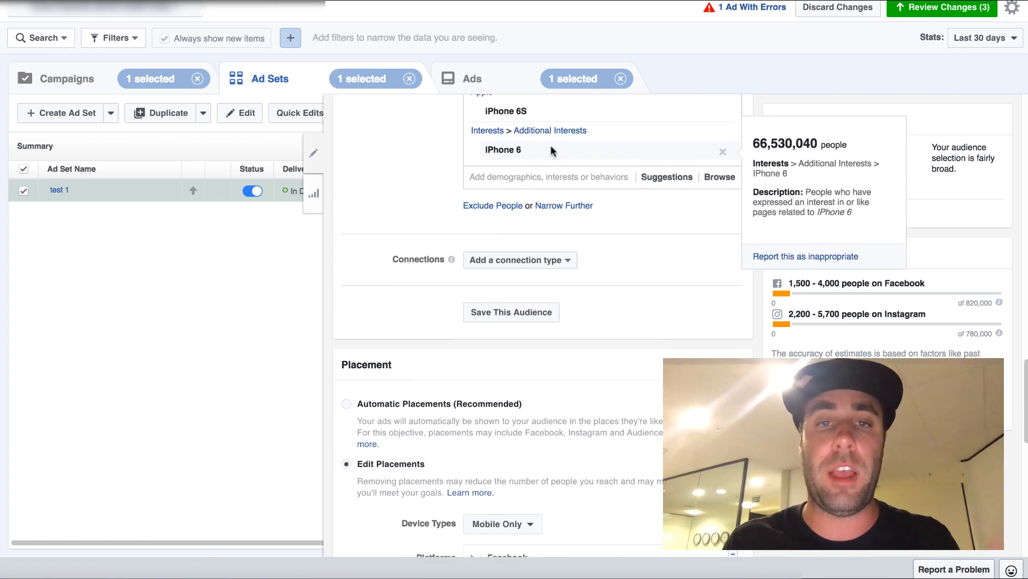
{"action": "scroll", "coordinate": [563, 161], "scroll_direction": "up", "scroll_amount": 3}
{"action": "mouse_move", "coordinate": [569, 177]}
{"action": "scroll", "coordinate": [568, 174], "scroll_direction": "up", "scroll_amount": 1}
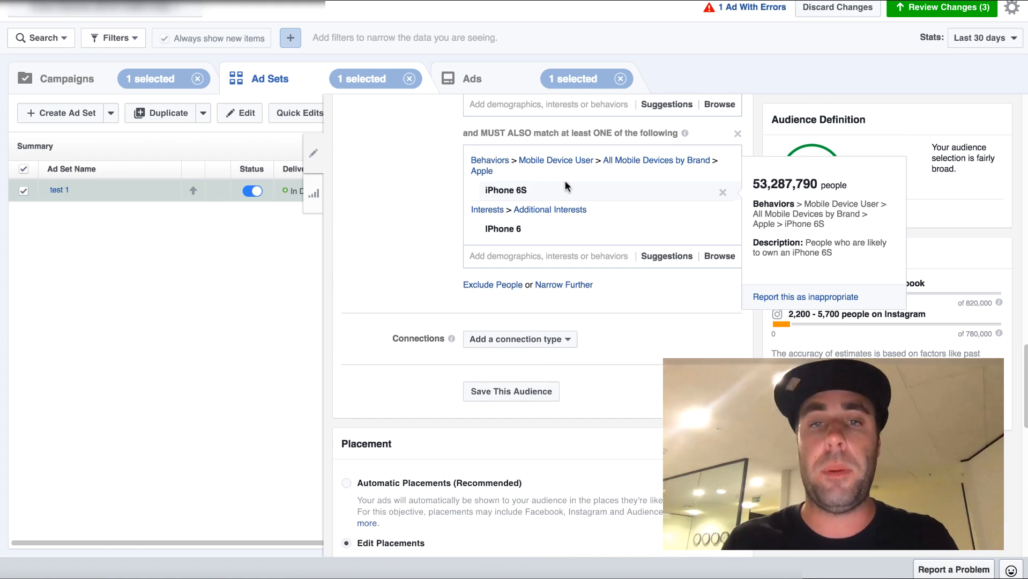
{"action": "scroll", "coordinate": [532, 338], "scroll_direction": "down", "scroll_amount": 4}
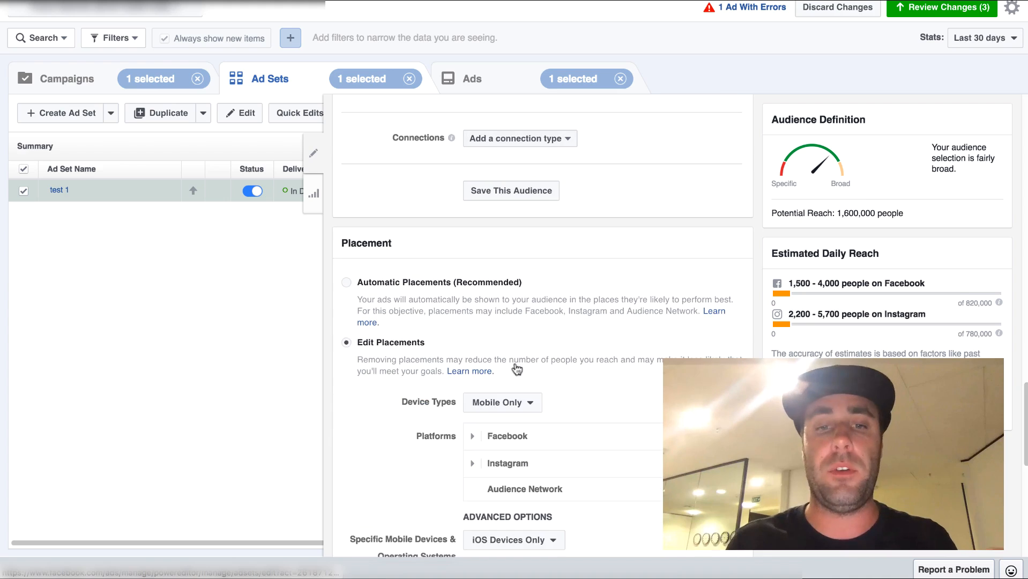
{"action": "scroll", "coordinate": [510, 282], "scroll_direction": "up", "scroll_amount": 4}
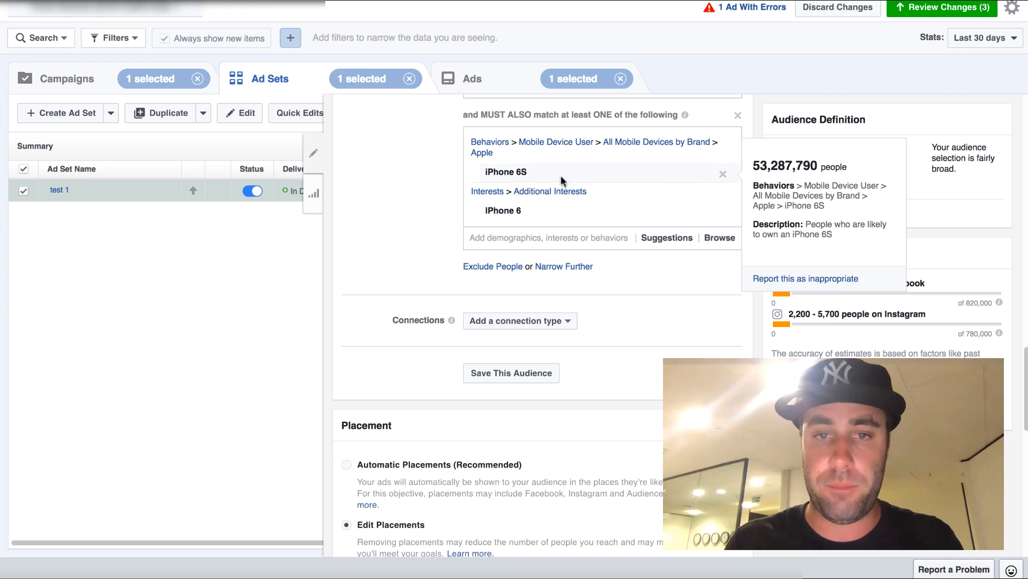
{"action": "scroll", "coordinate": [630, 215], "scroll_direction": "down", "scroll_amount": 3}
{"action": "scroll", "coordinate": [524, 407], "scroll_direction": "down", "scroll_amount": 5}
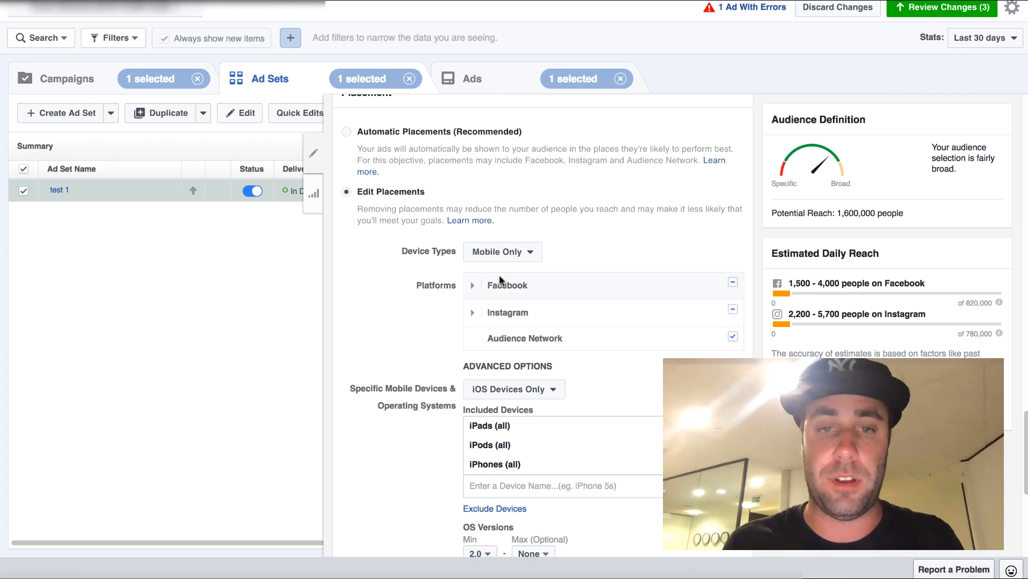
{"action": "left_click", "coordinate": [513, 391]}
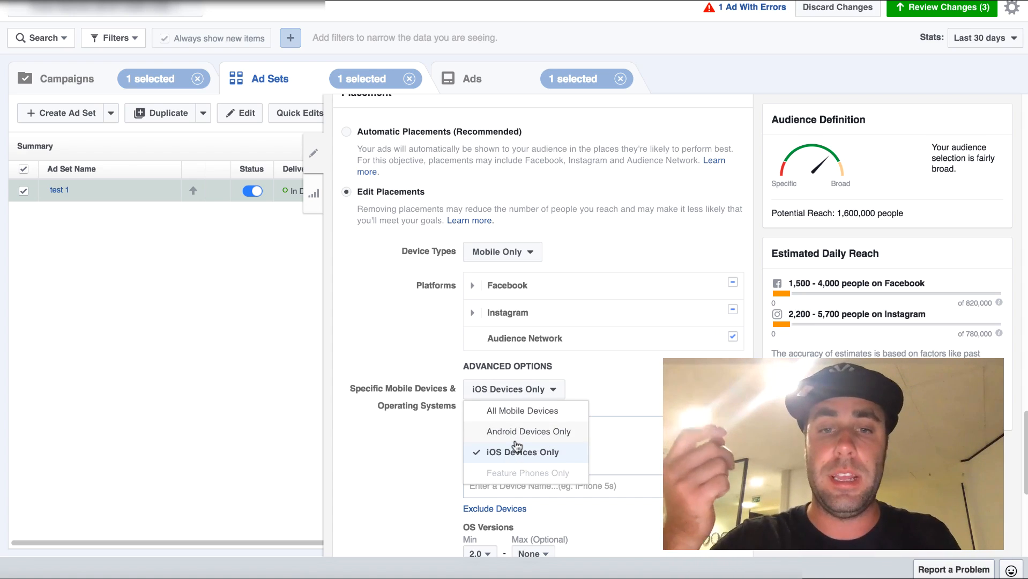
{"action": "left_click", "coordinate": [623, 397]}
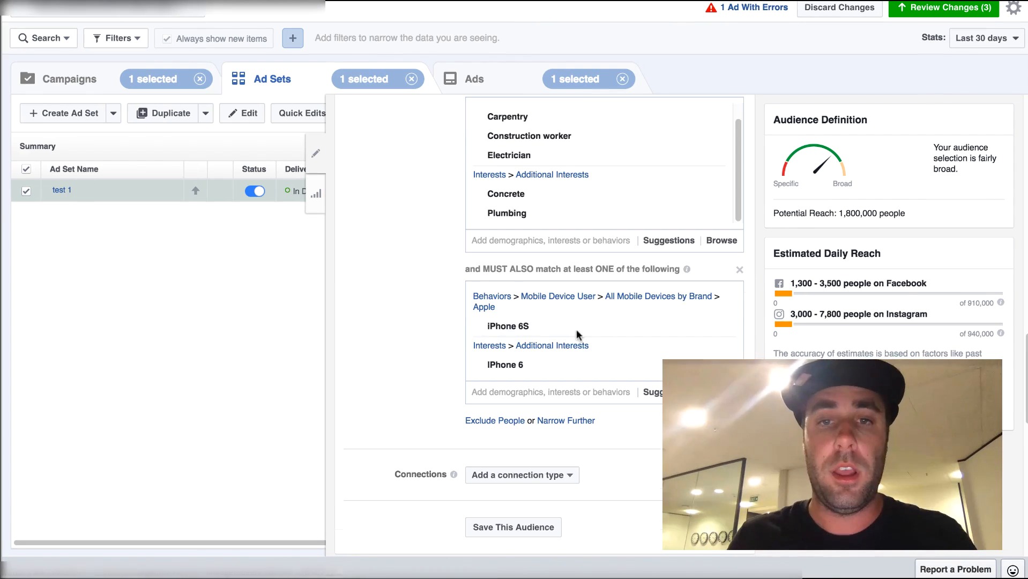
{"action": "scroll", "coordinate": [615, 331], "scroll_direction": "up", "scroll_amount": 2}
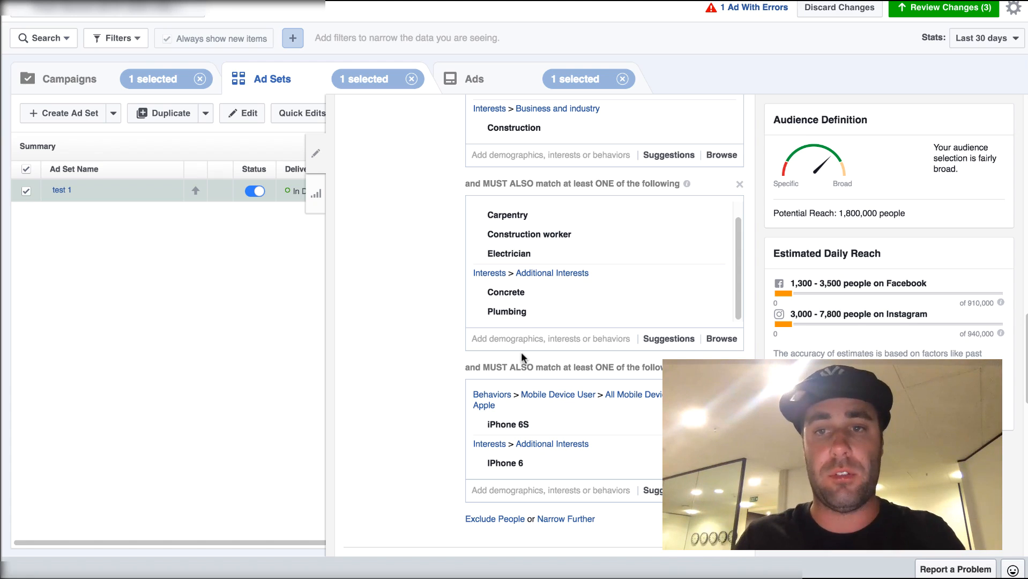
{"action": "scroll", "coordinate": [555, 258], "scroll_direction": "up", "scroll_amount": 2}
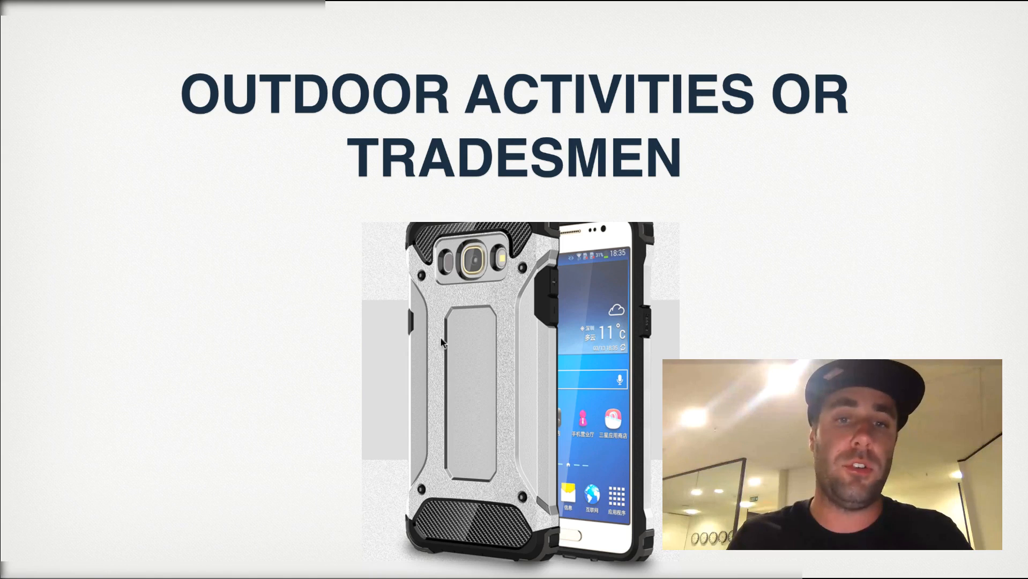
{"action": "key", "text": "Right"}
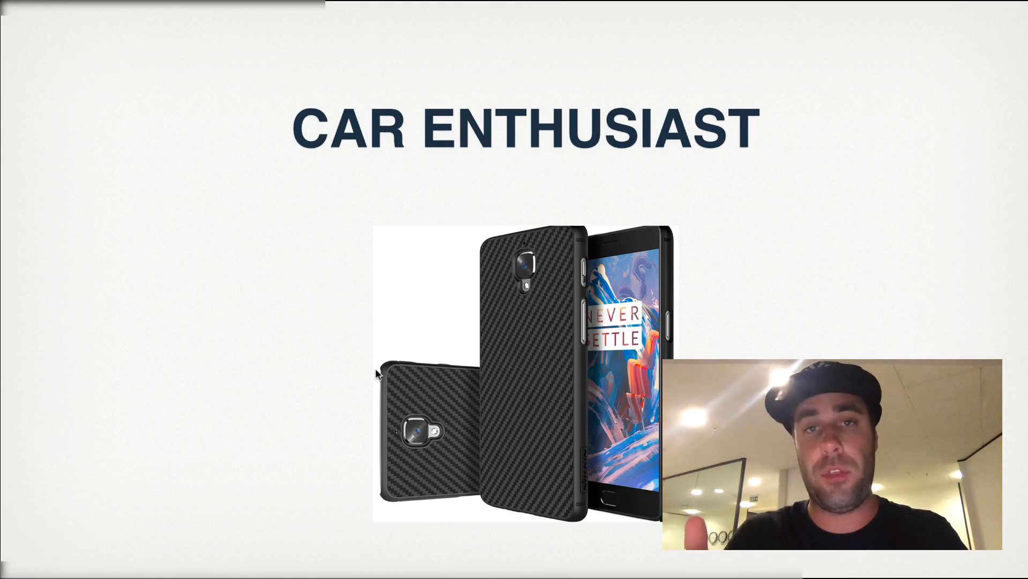